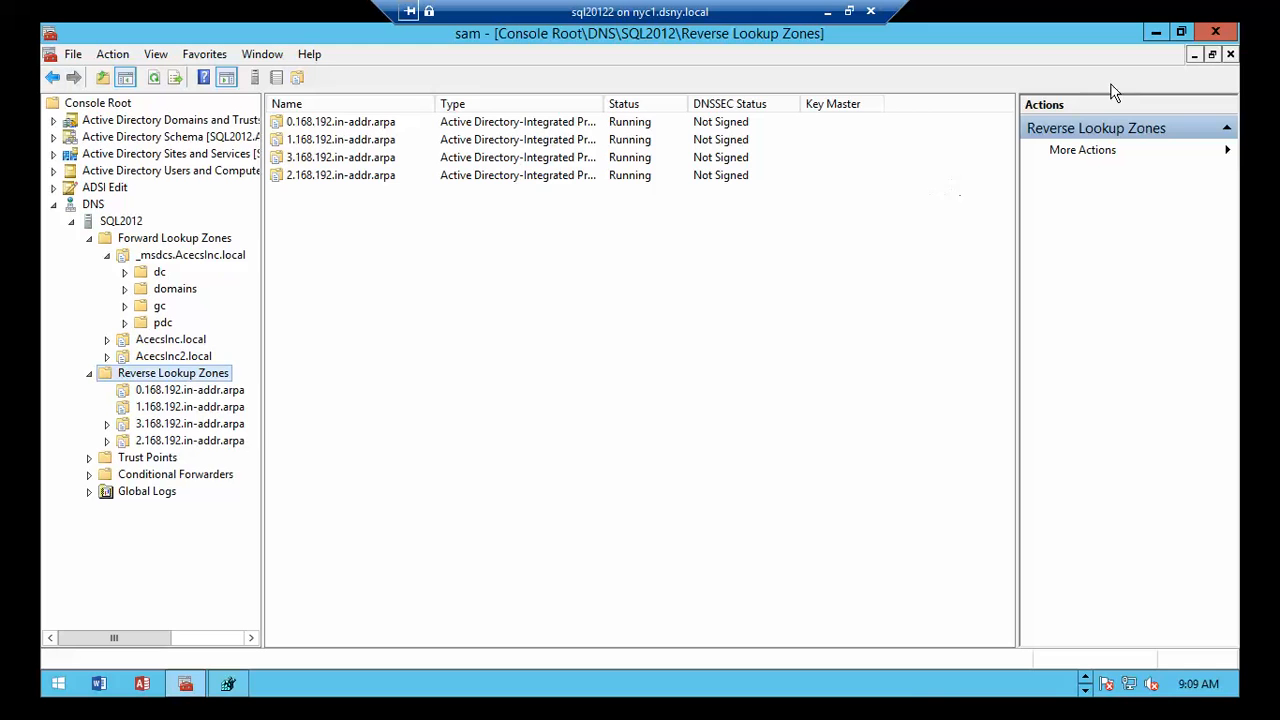
Step: Minimize the management console, open Server Manager and display the Local Server properties
click(1156, 33)
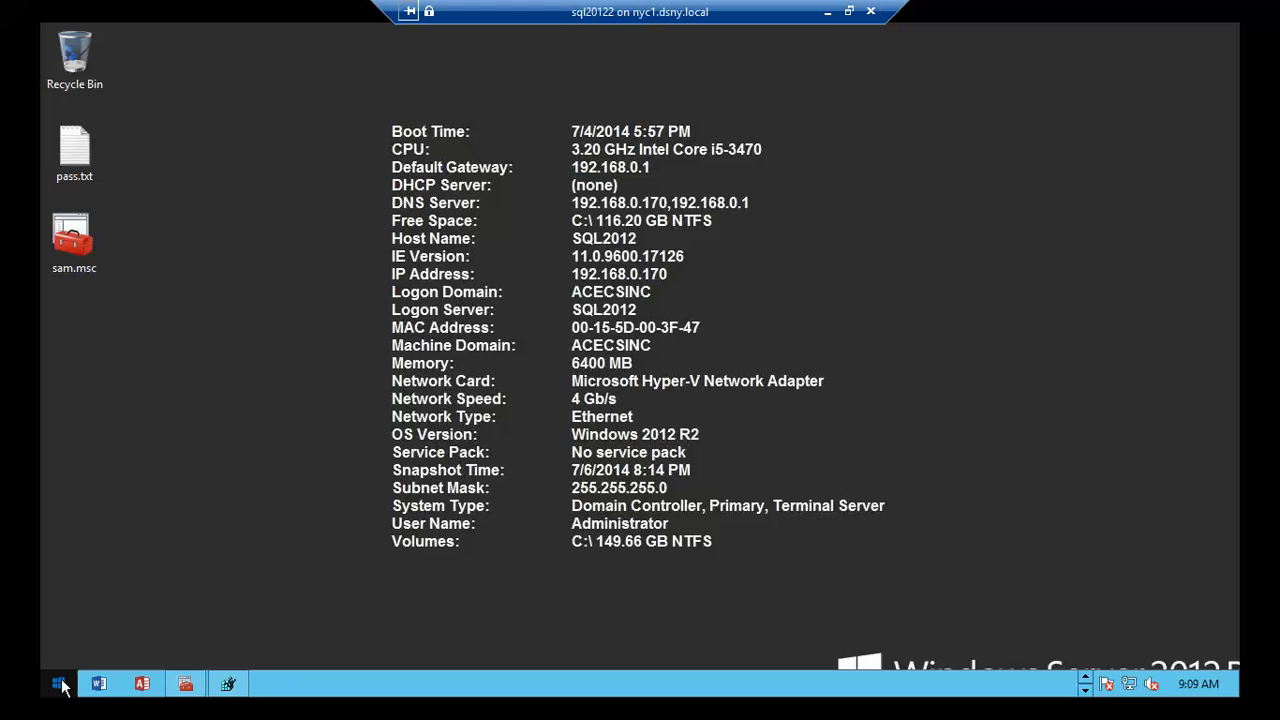
click(1089, 677)
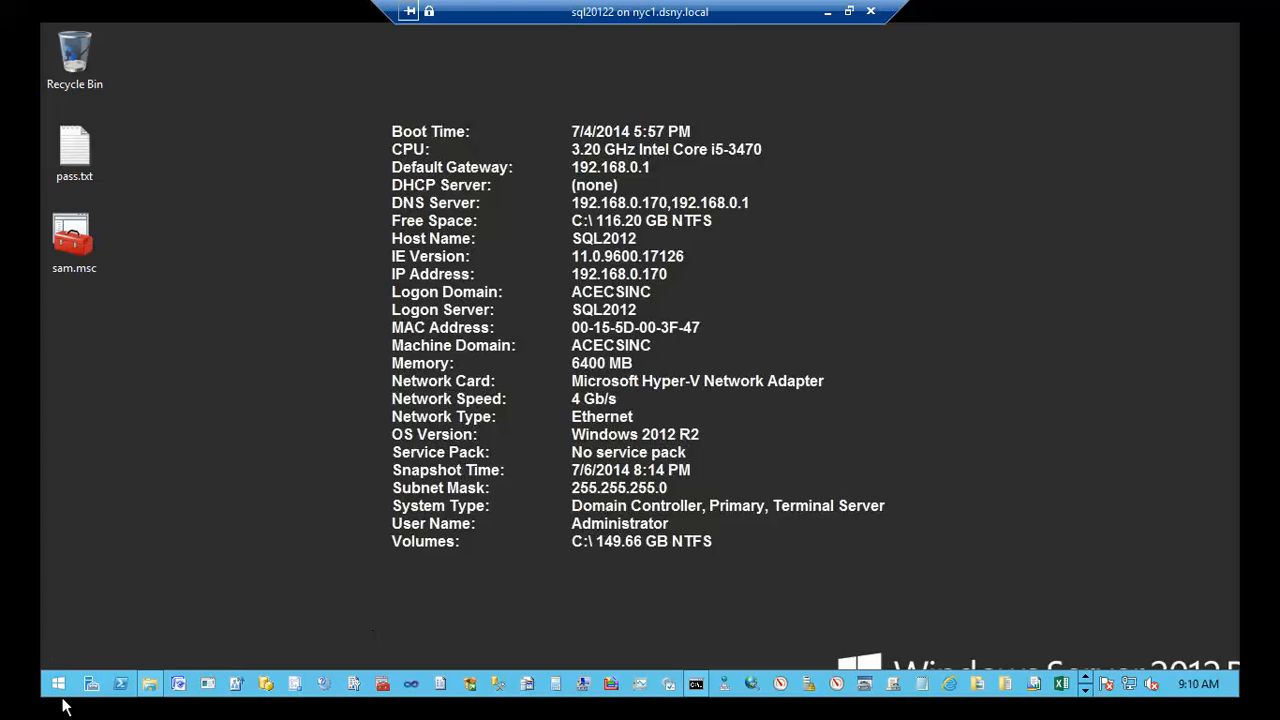
click(90, 686)
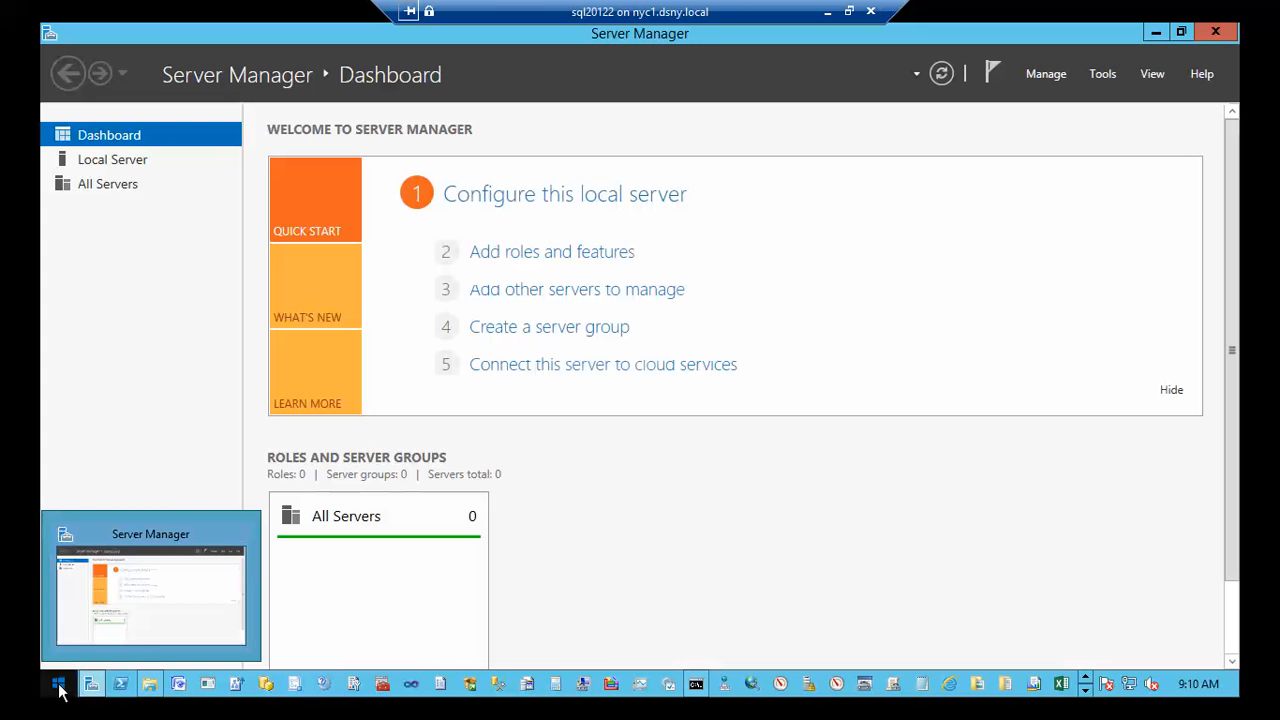
right_click(59, 688)
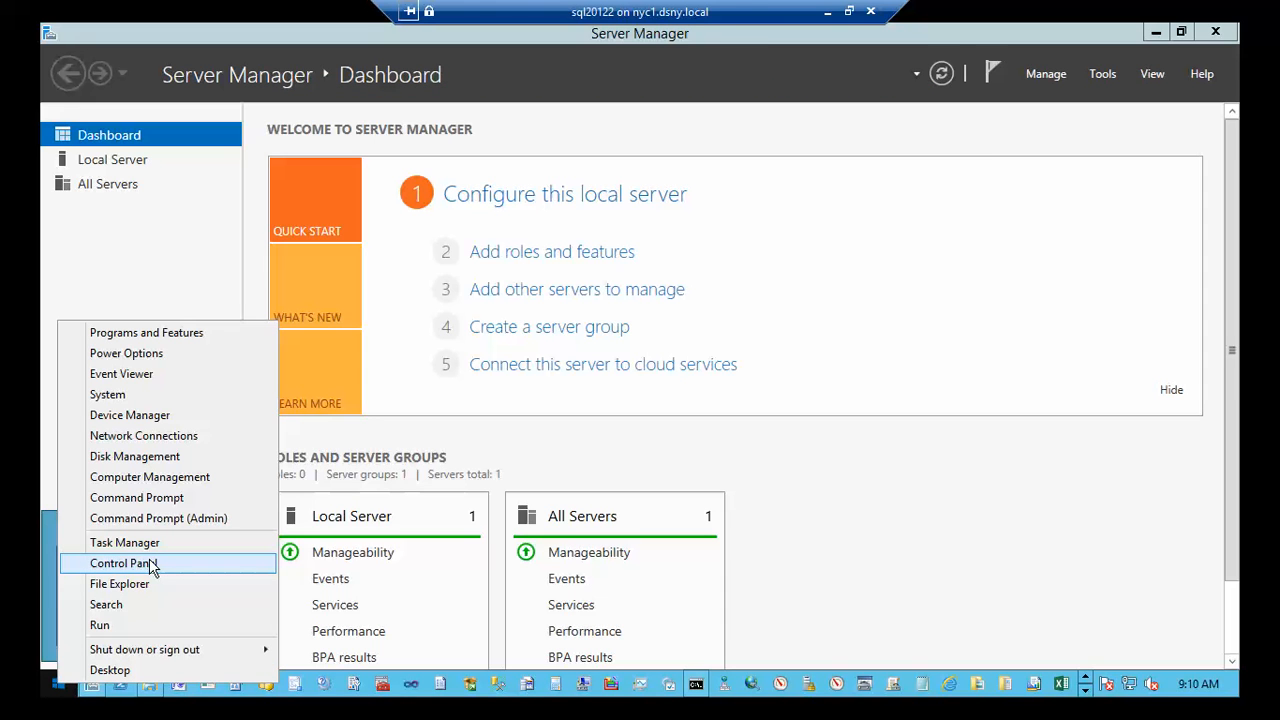
click(289, 38)
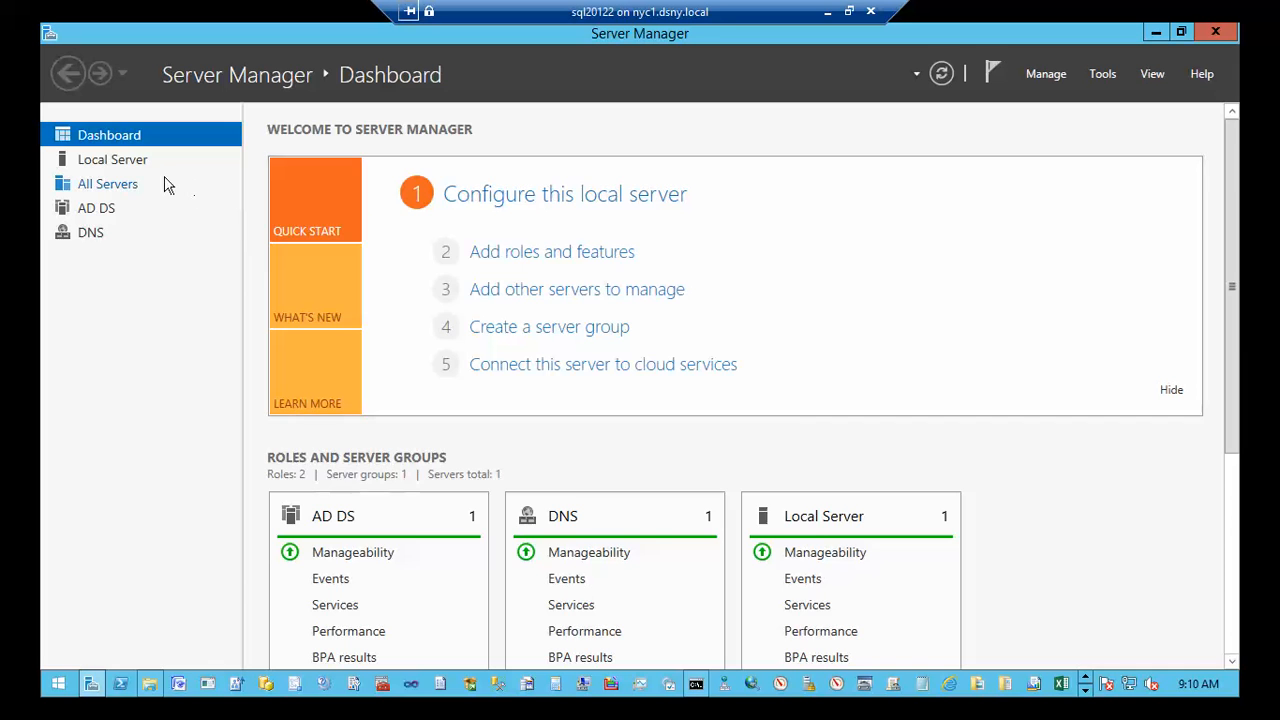
click(127, 162)
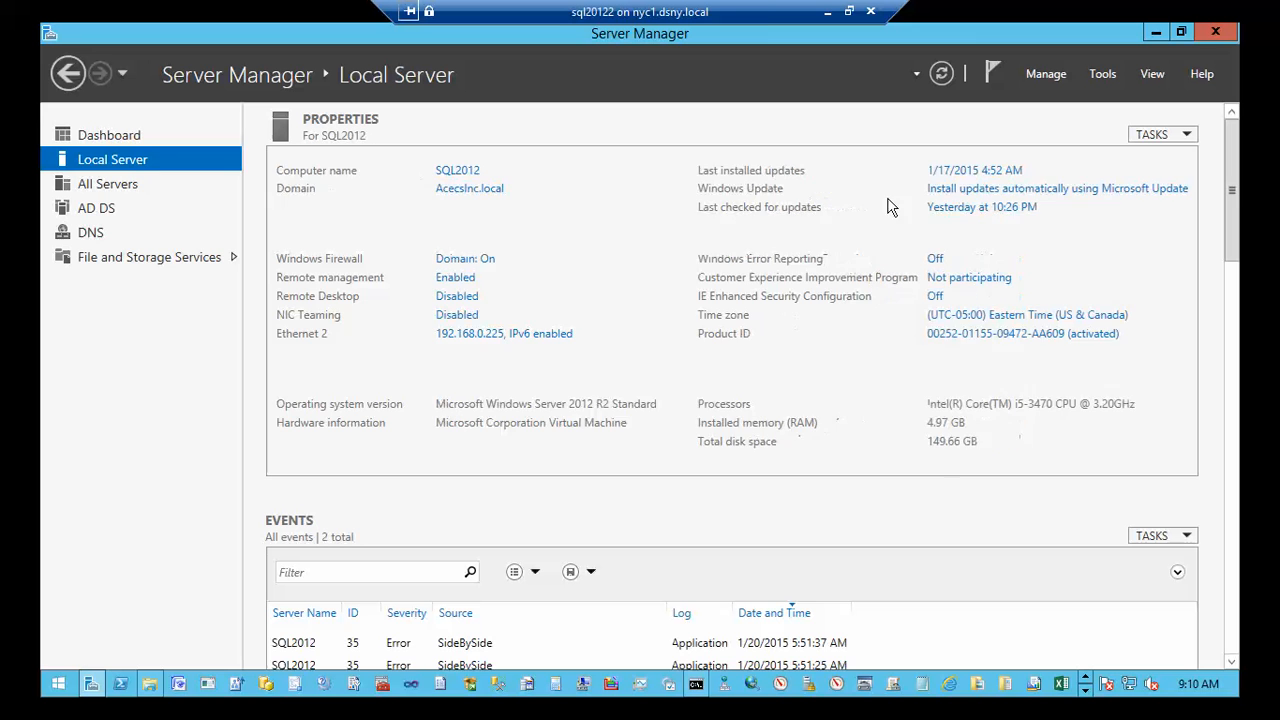
Step: Review the Add Roles and Features Wizard for a role-based installation on SQL2012 up to the server roles list, and cancel it without installing
click(1046, 74)
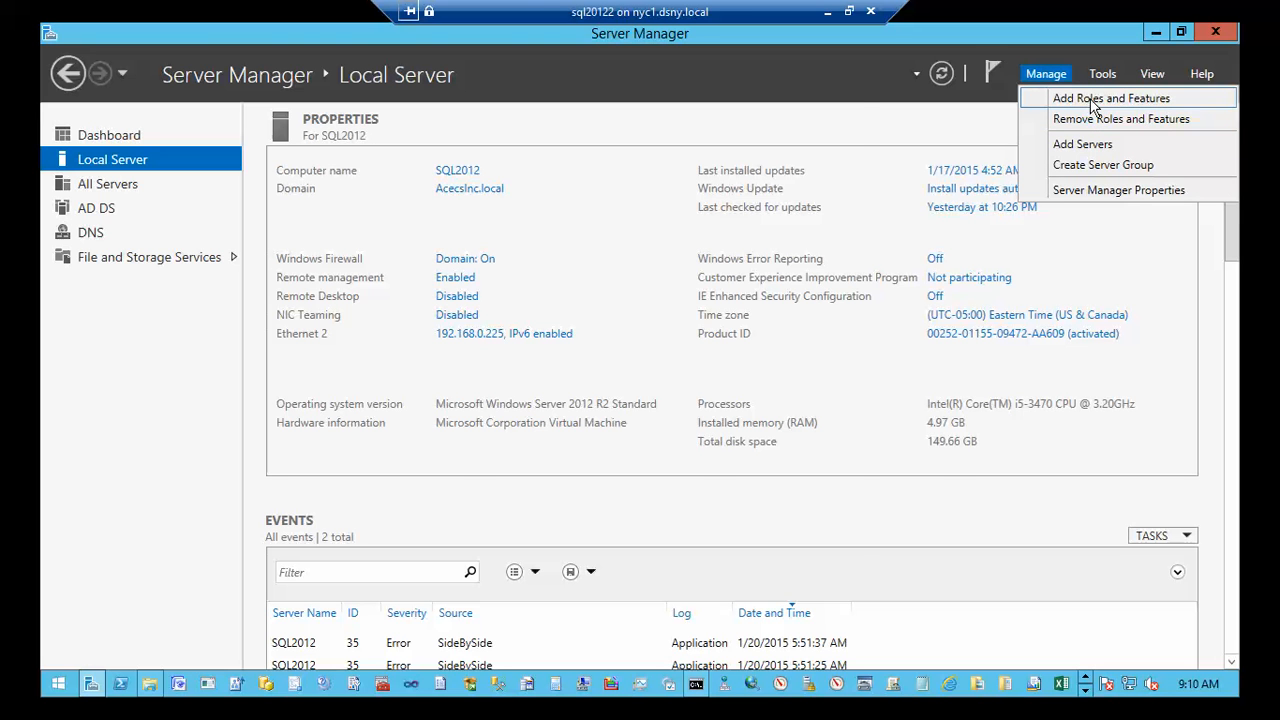
click(1093, 99)
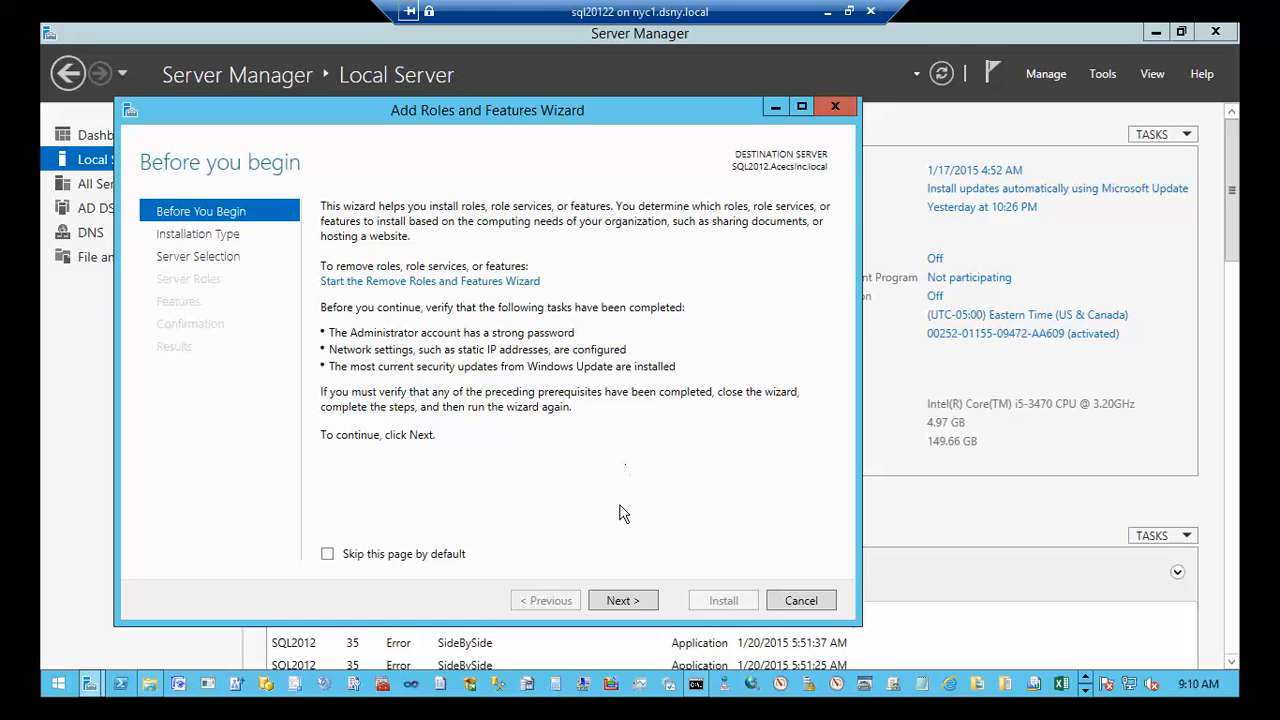
click(624, 602)
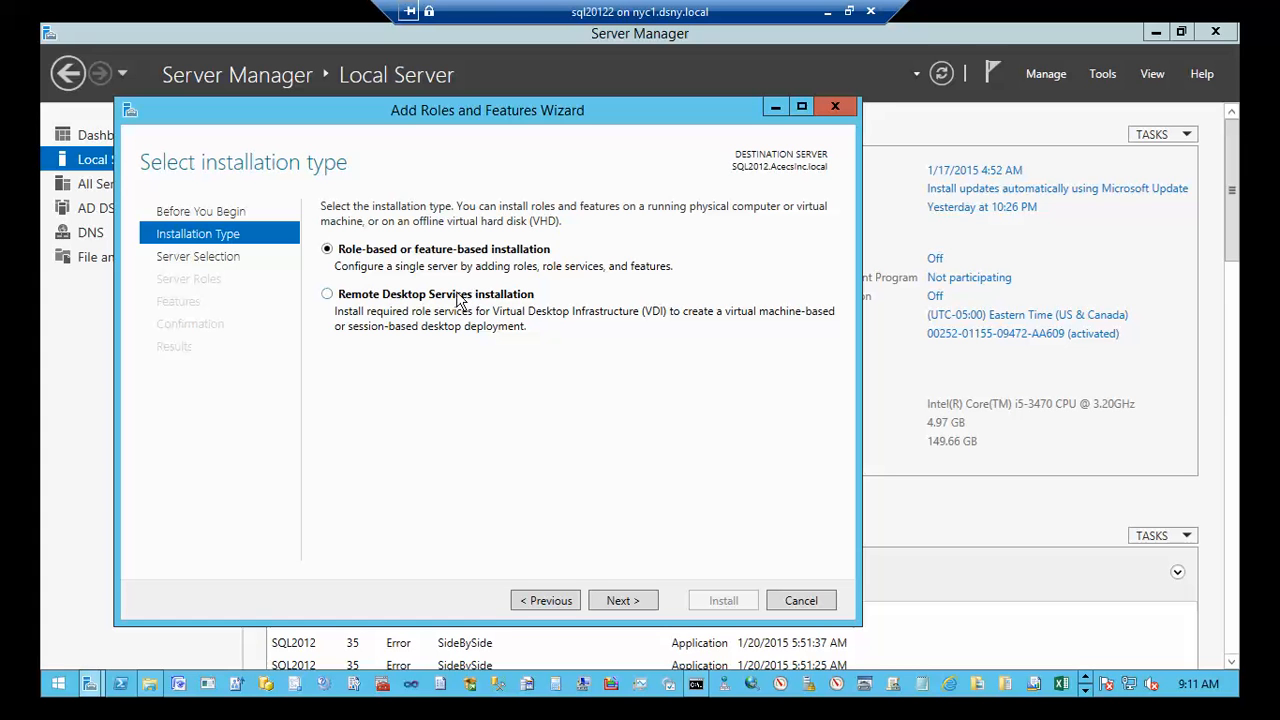
click(621, 600)
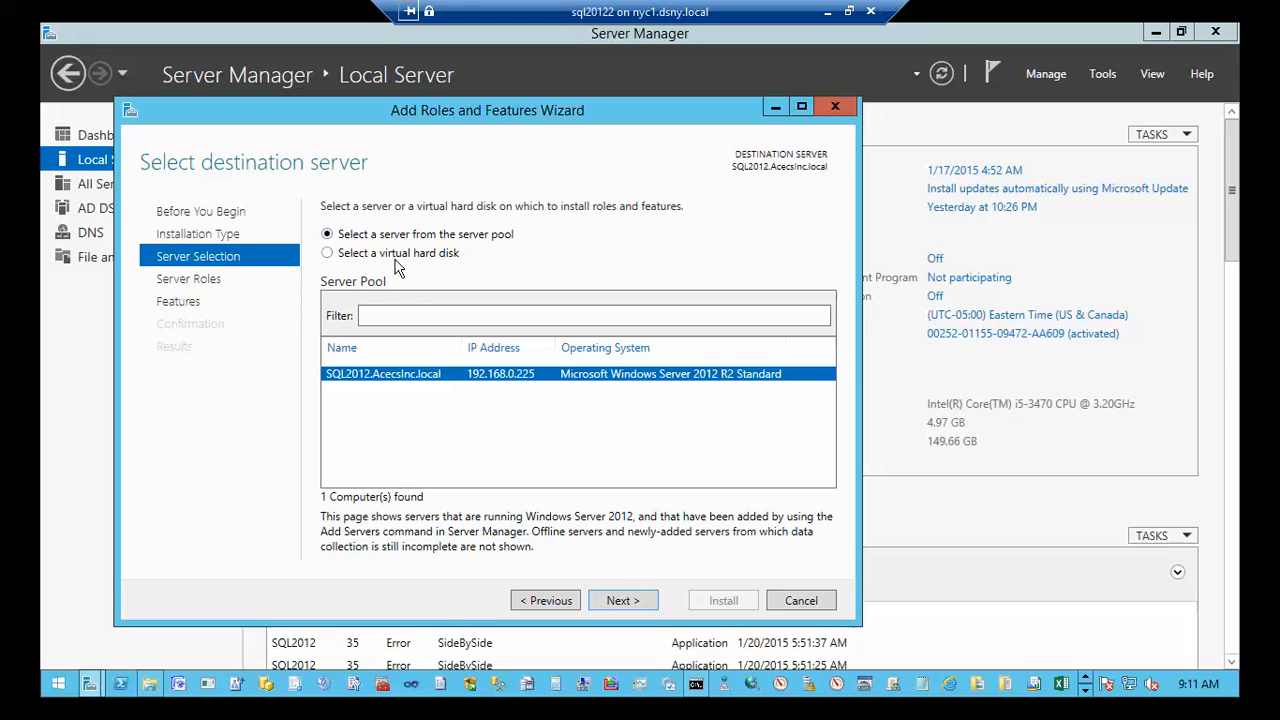
click(619, 601)
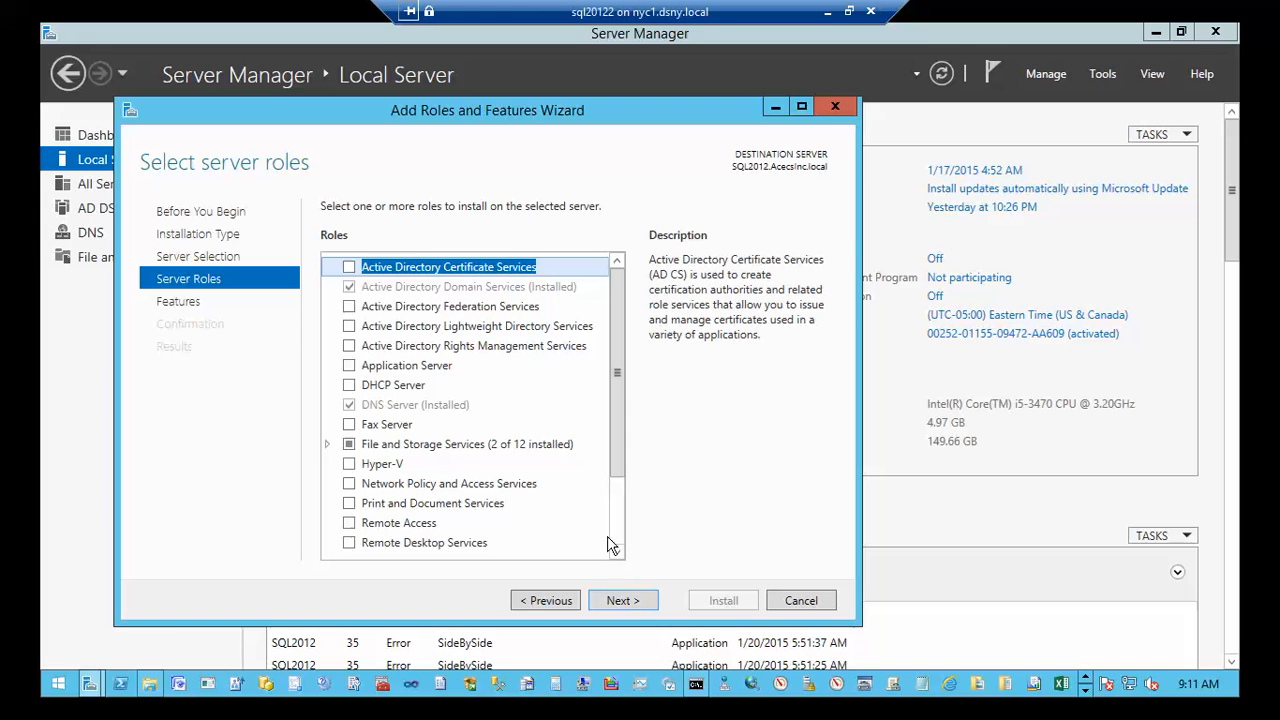
click(806, 601)
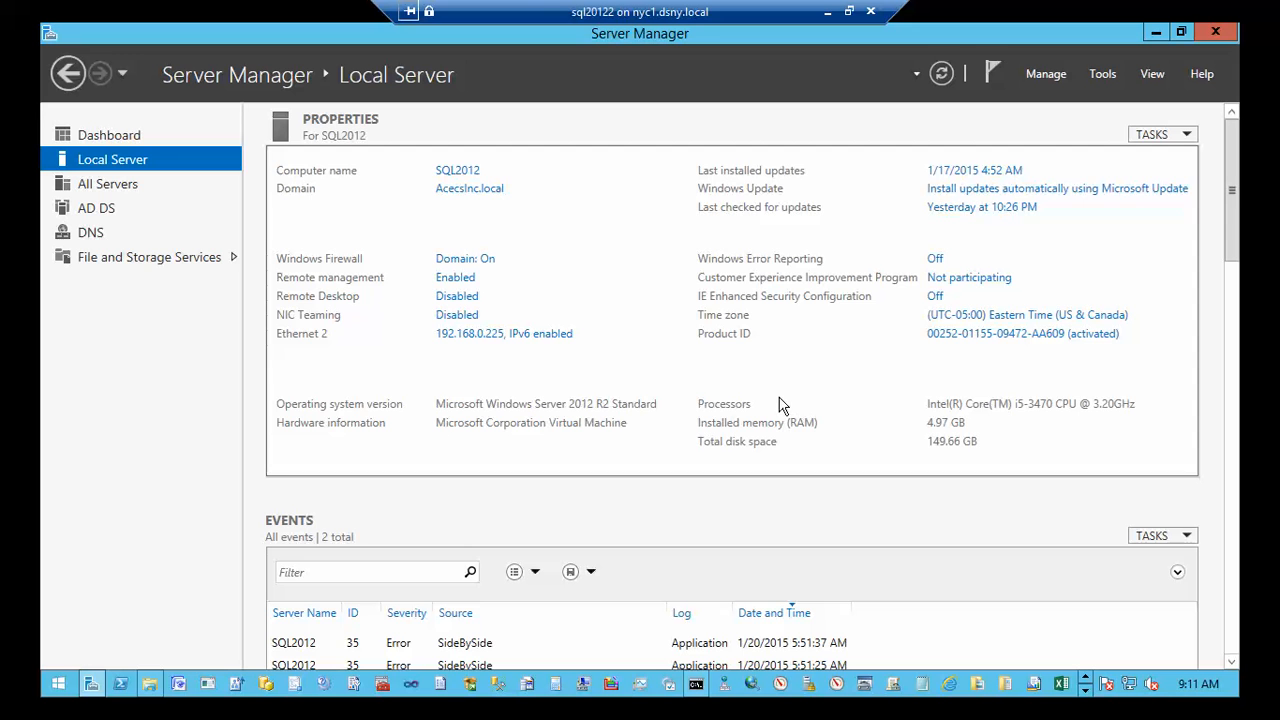
Step: Display the DNS role's server list in Server Manager and launch the DNS management tool
click(88, 232)
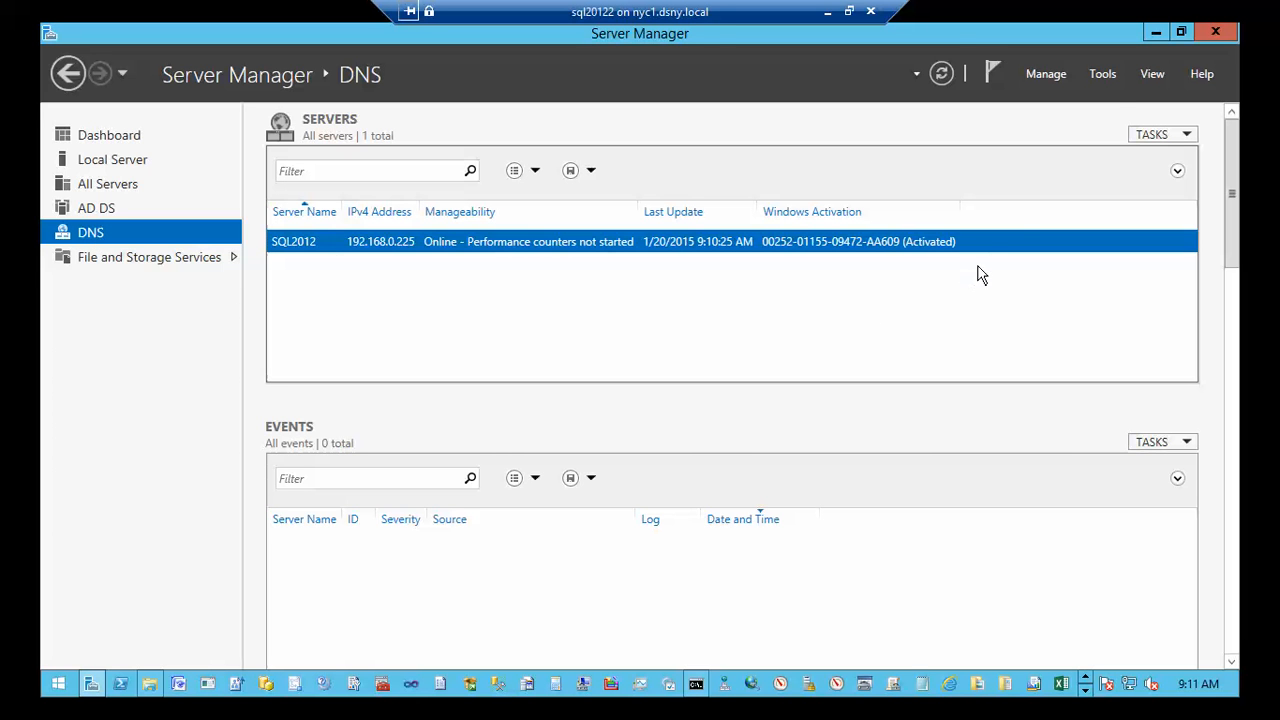
click(1103, 74)
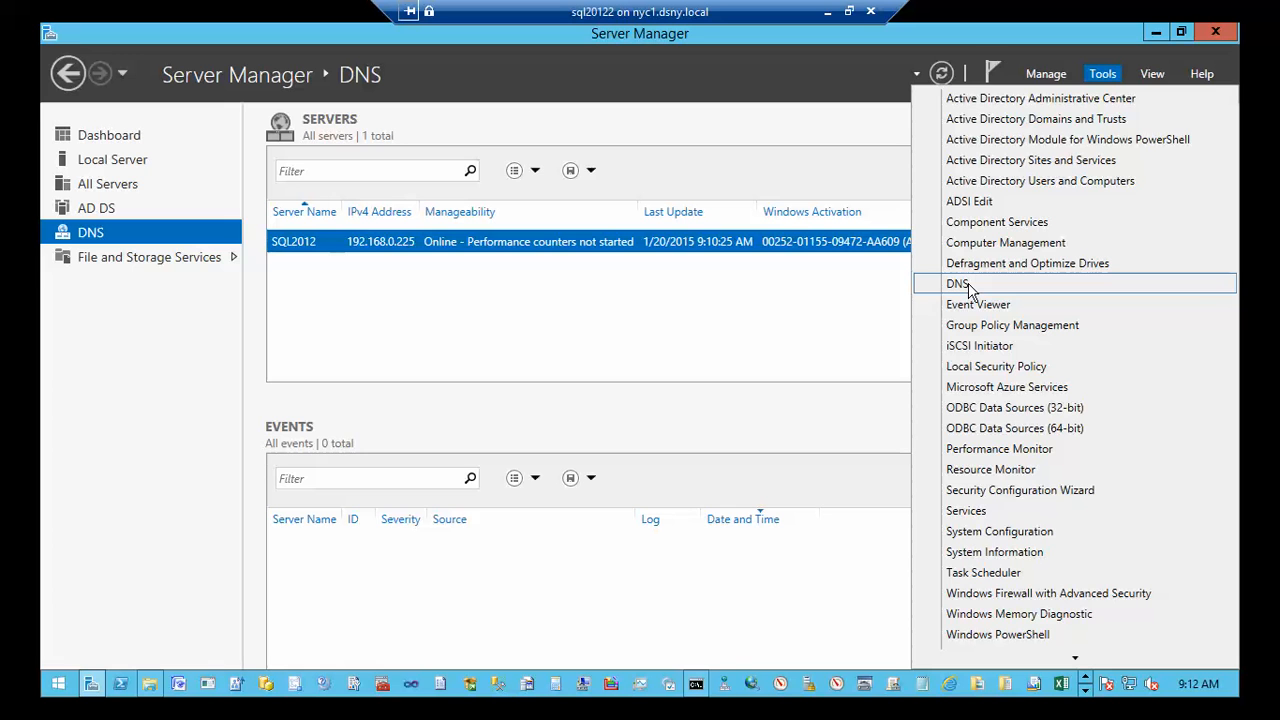
click(966, 286)
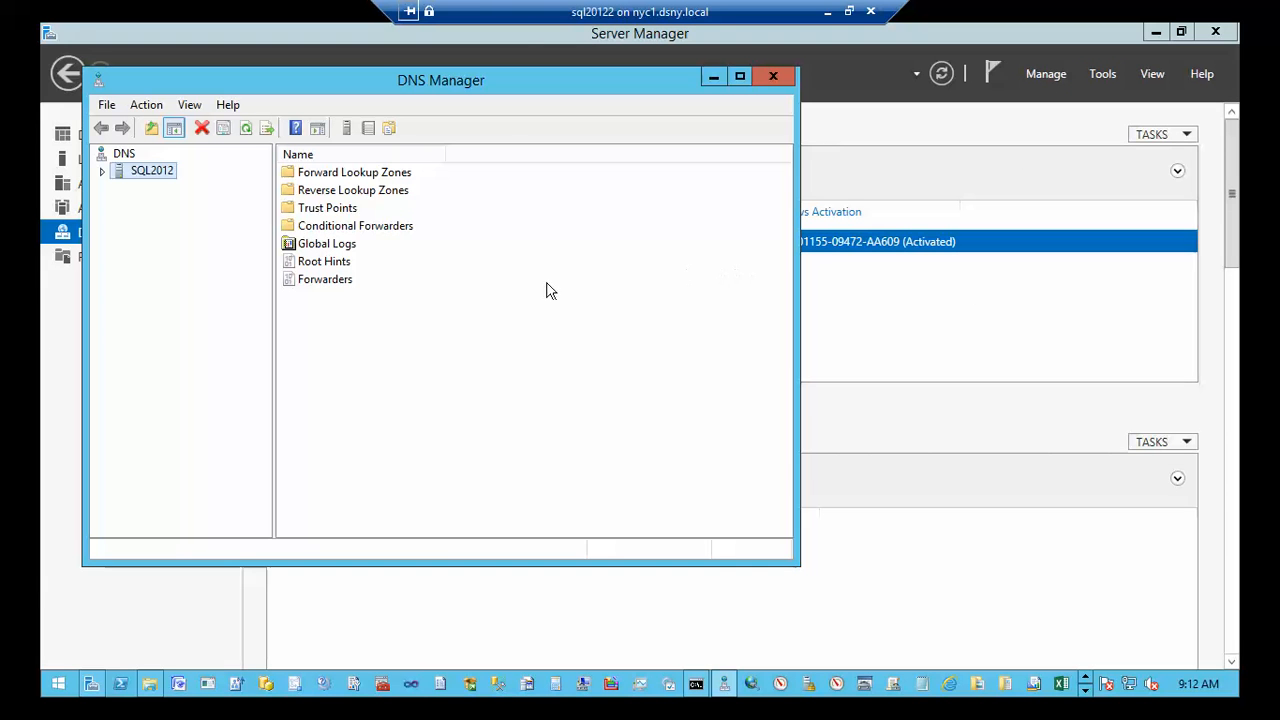
Step: Expand SQL2012 in the console tree along with its forward lookup zones, reverse lookup zones, trust points and conditional forwarders
click(101, 171)
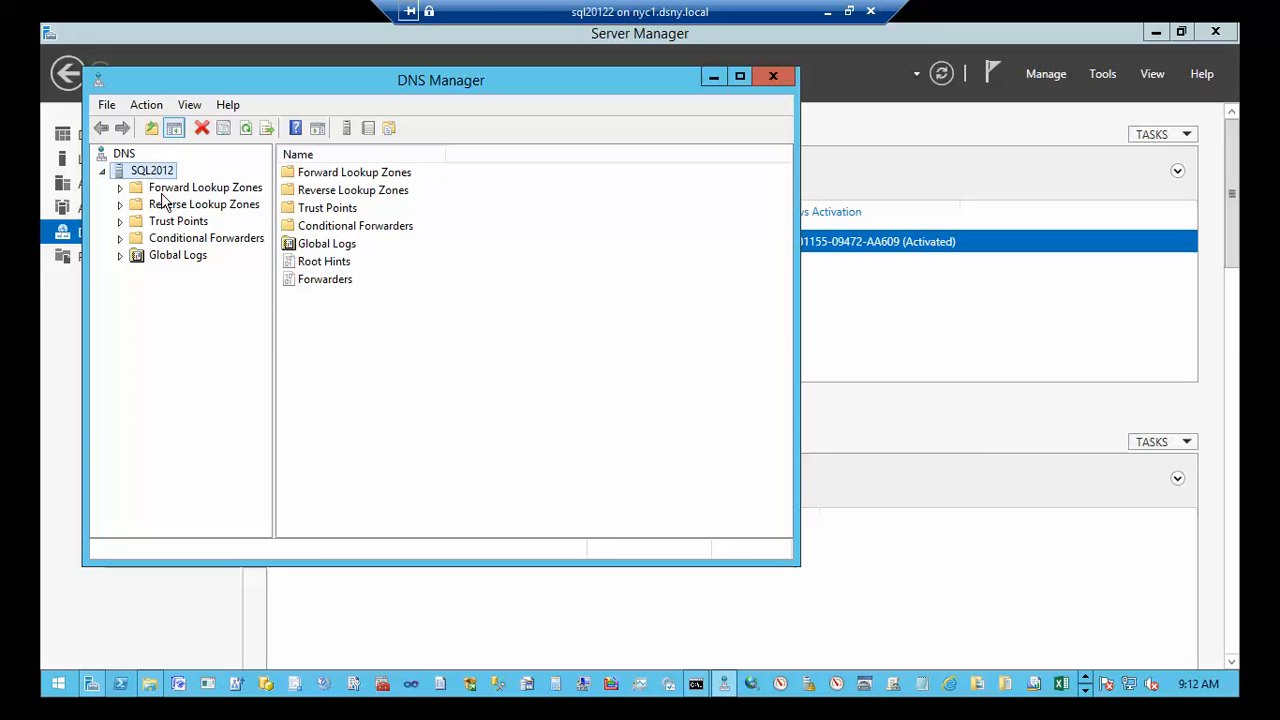
click(157, 190)
click(120, 187)
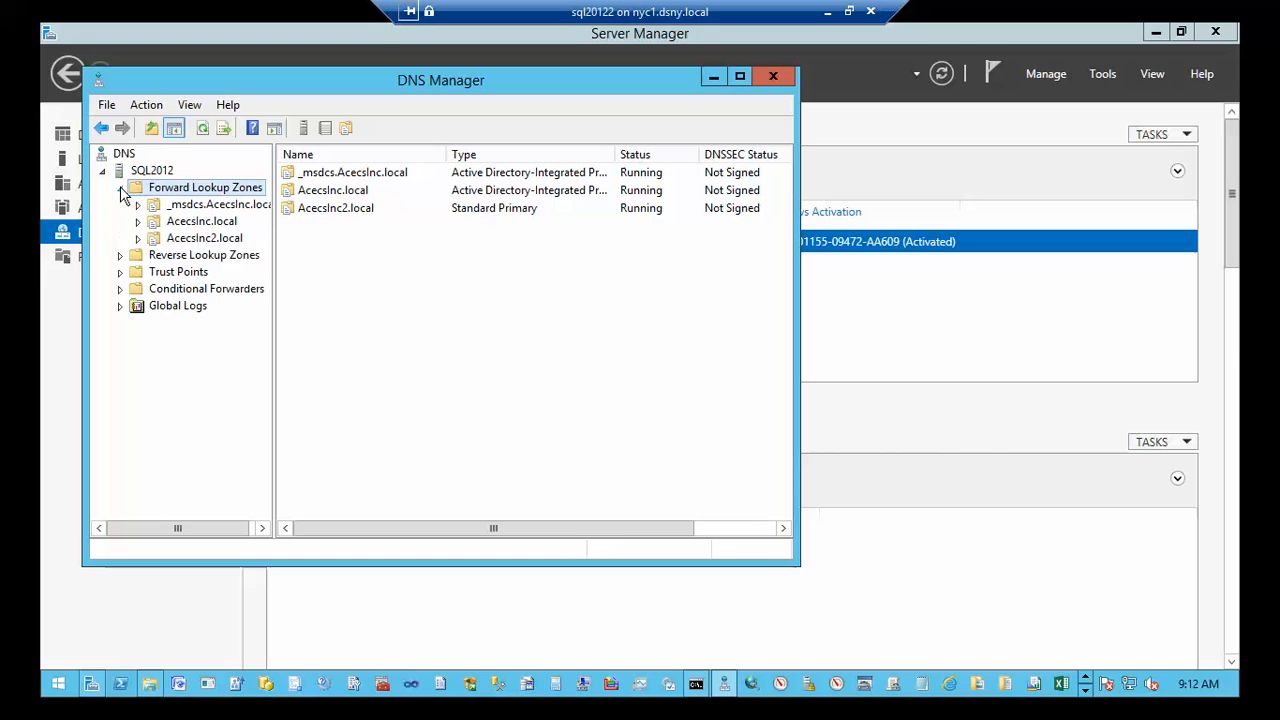
click(119, 254)
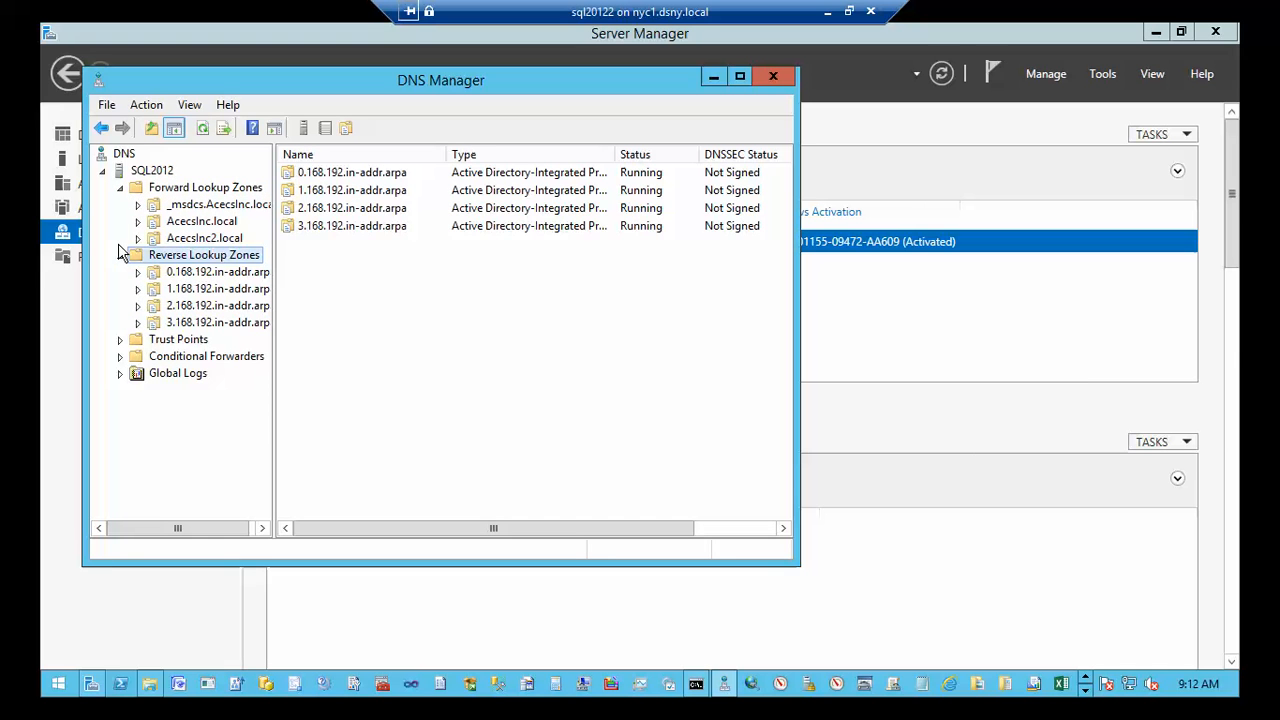
click(124, 339)
click(120, 356)
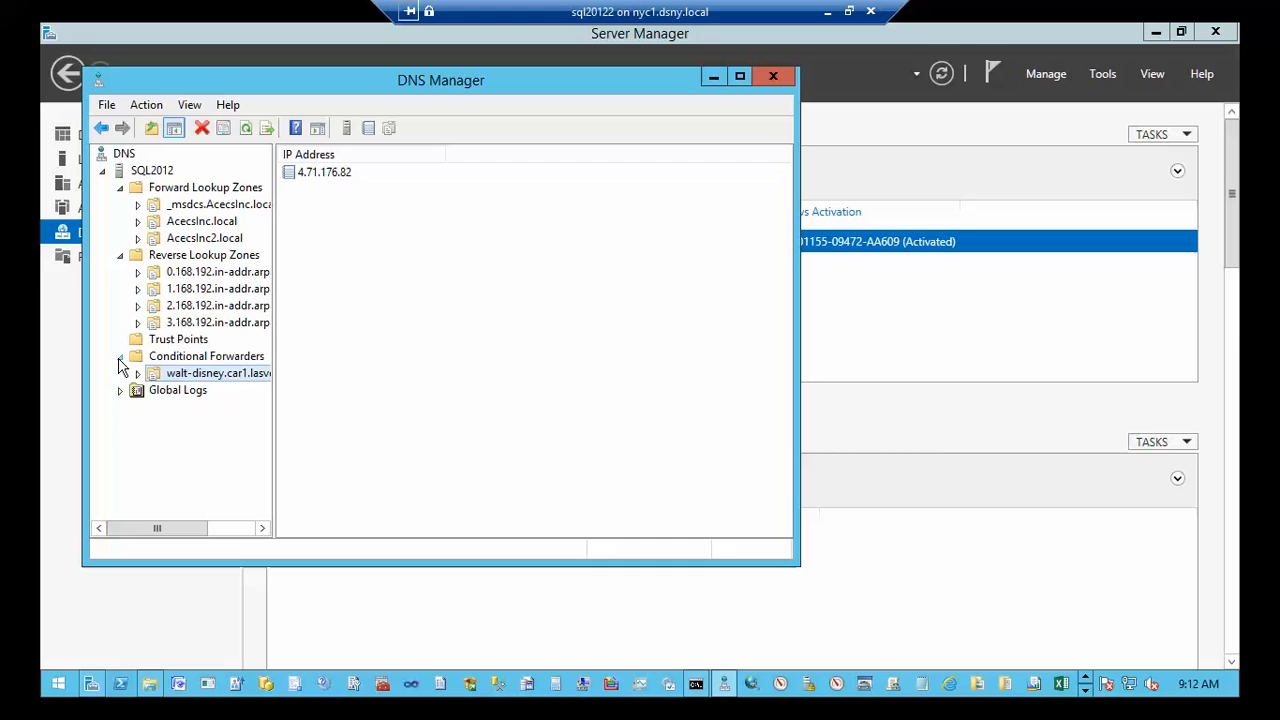
Step: Display the DNS Events log under Global Logs, with DNS Manager maximized and the console tree widened to fit the zone names
click(171, 391)
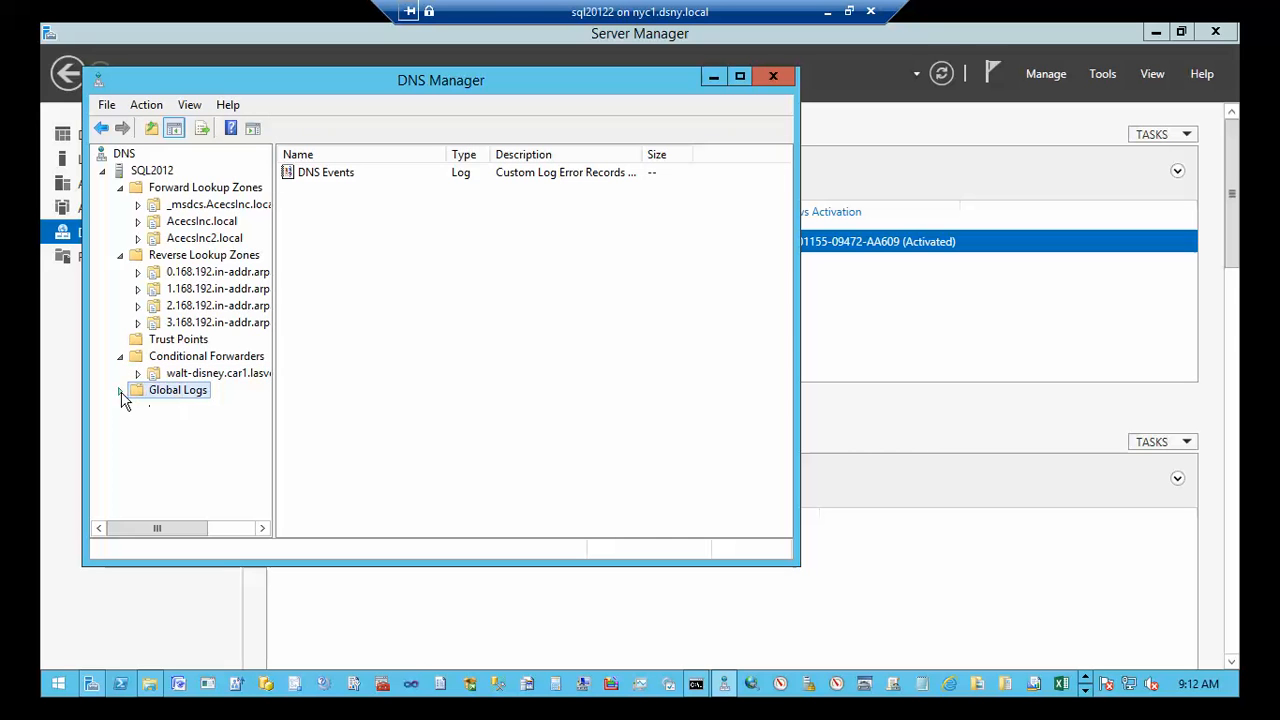
click(121, 393)
click(176, 407)
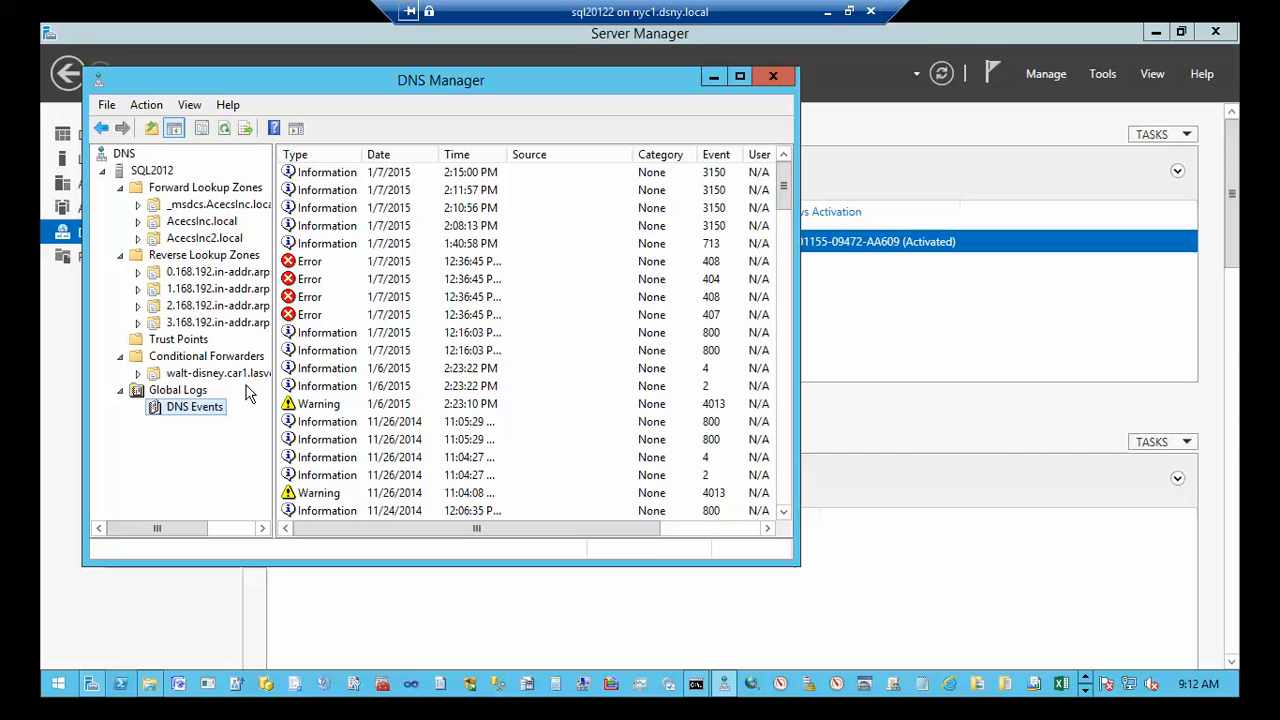
click(741, 77)
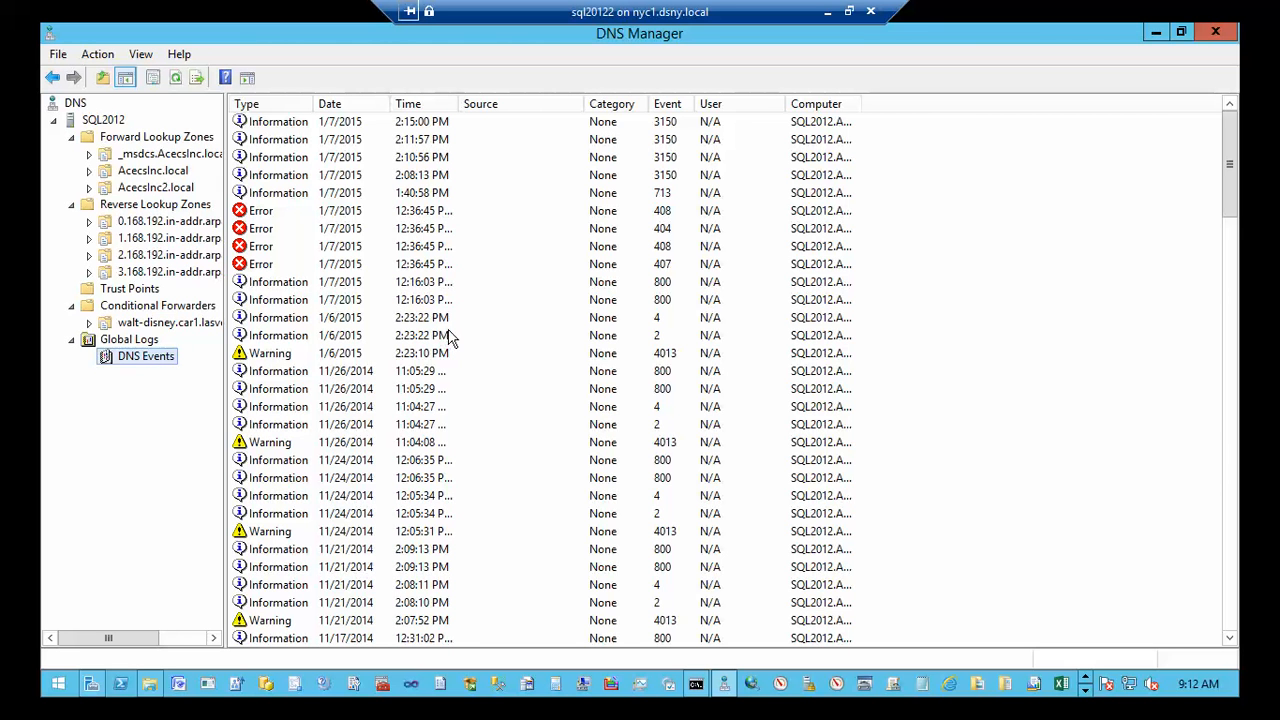
mouse_move(1234, 148)
mouse_down()
mouse_move(1208, 294)
mouse_move(1200, 517)
mouse_move(1223, 600)
mouse_move(1272, 325)
mouse_move(1249, 129)
mouse_up()
drag(223, 122, 287, 128)
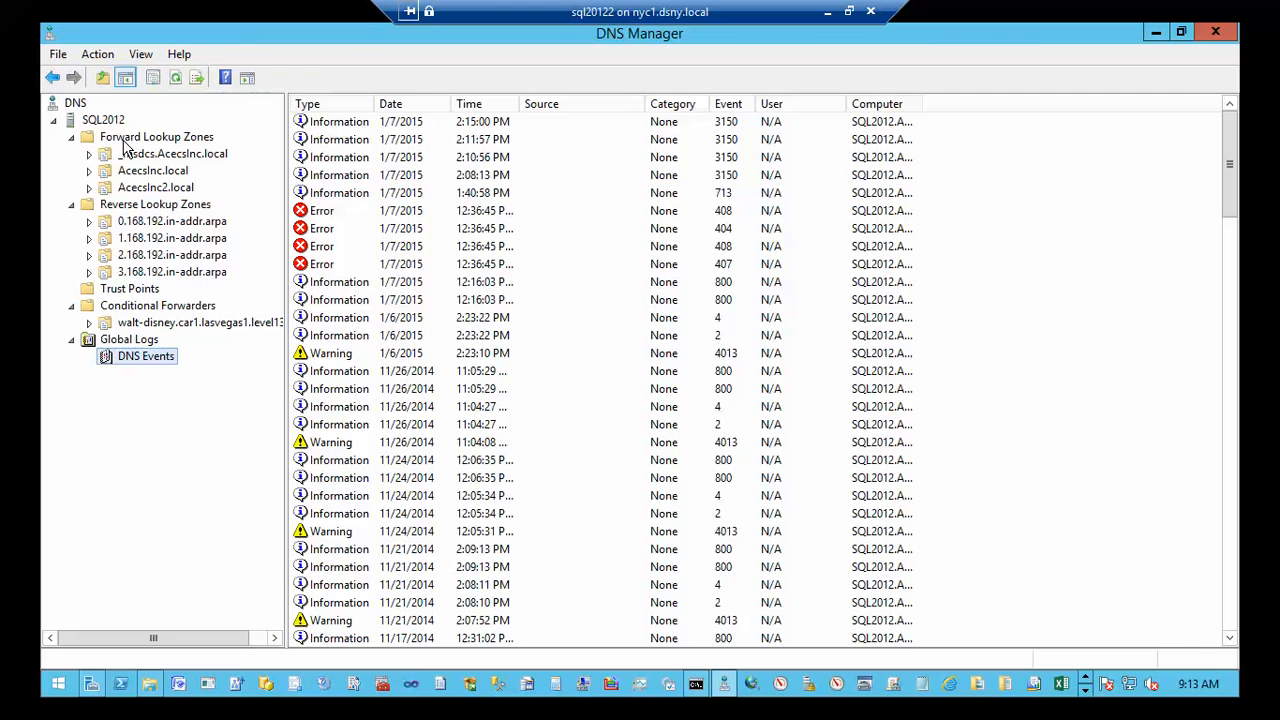
Step: Review the Forward Lookup Zones, Reverse Lookup Zones, Conditional Forwarders and Global Logs folders, and close both DNS Manager and Server Manager
click(125, 140)
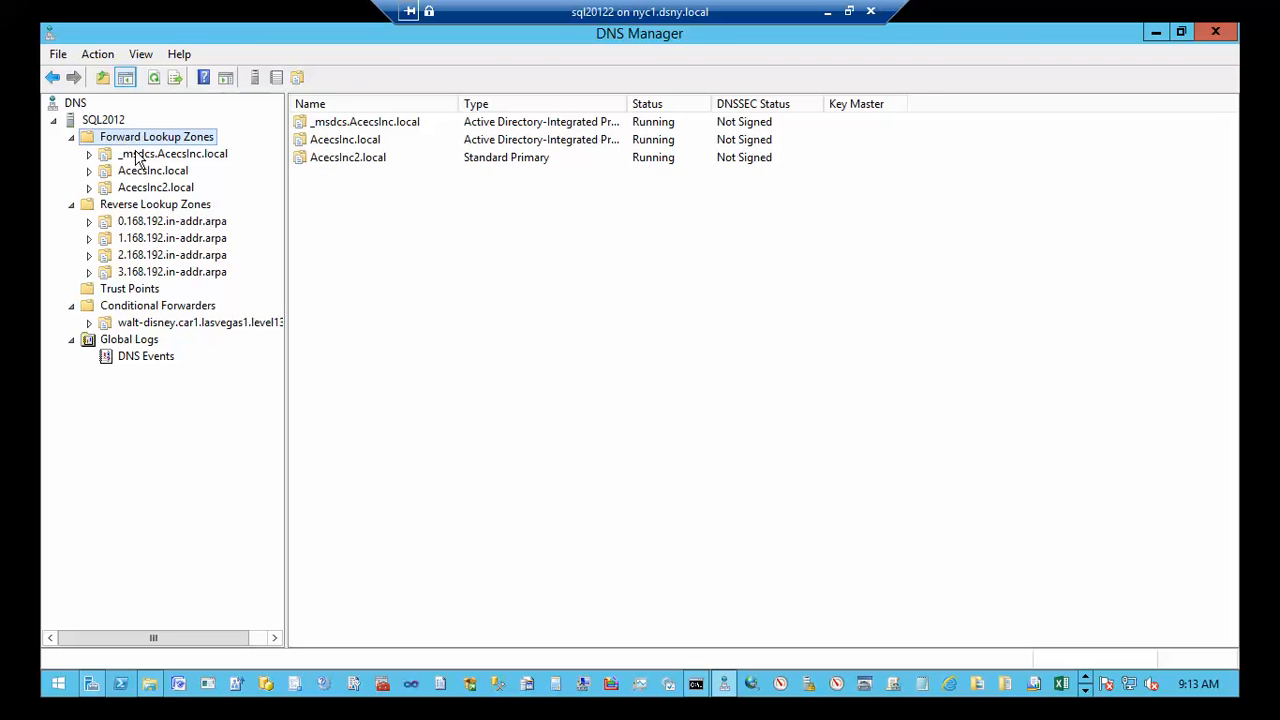
click(142, 205)
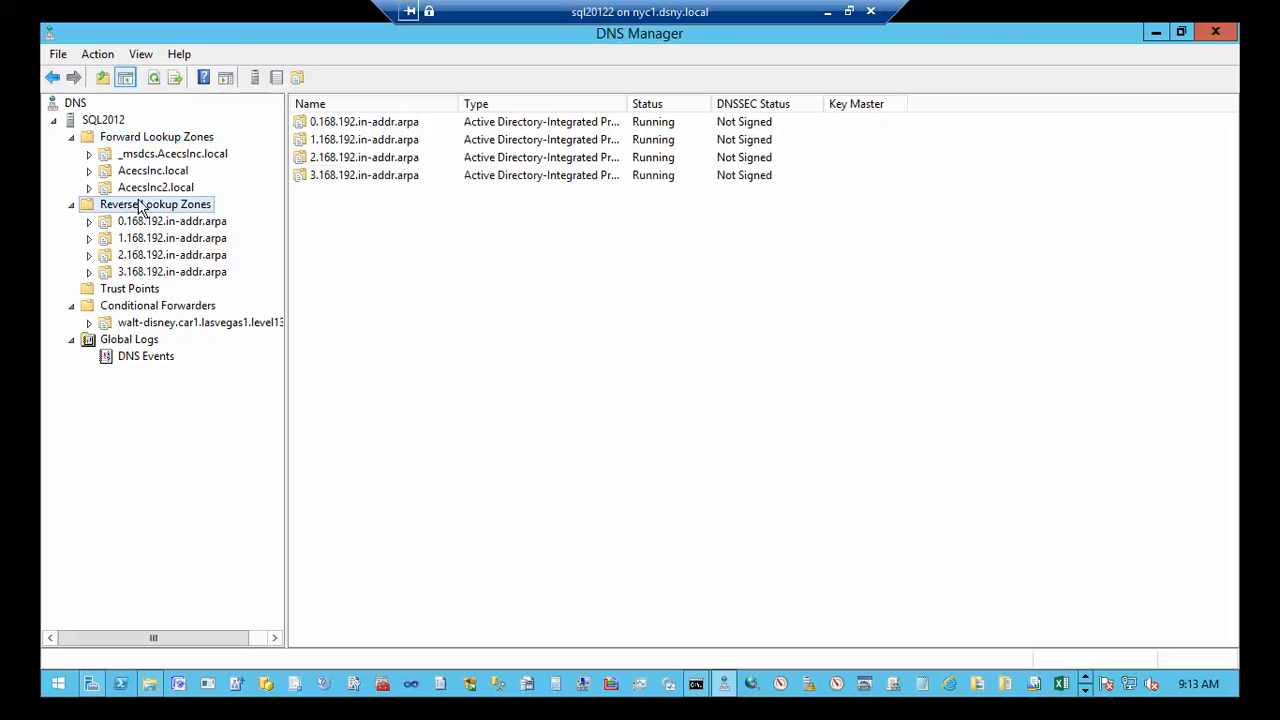
click(146, 308)
click(140, 340)
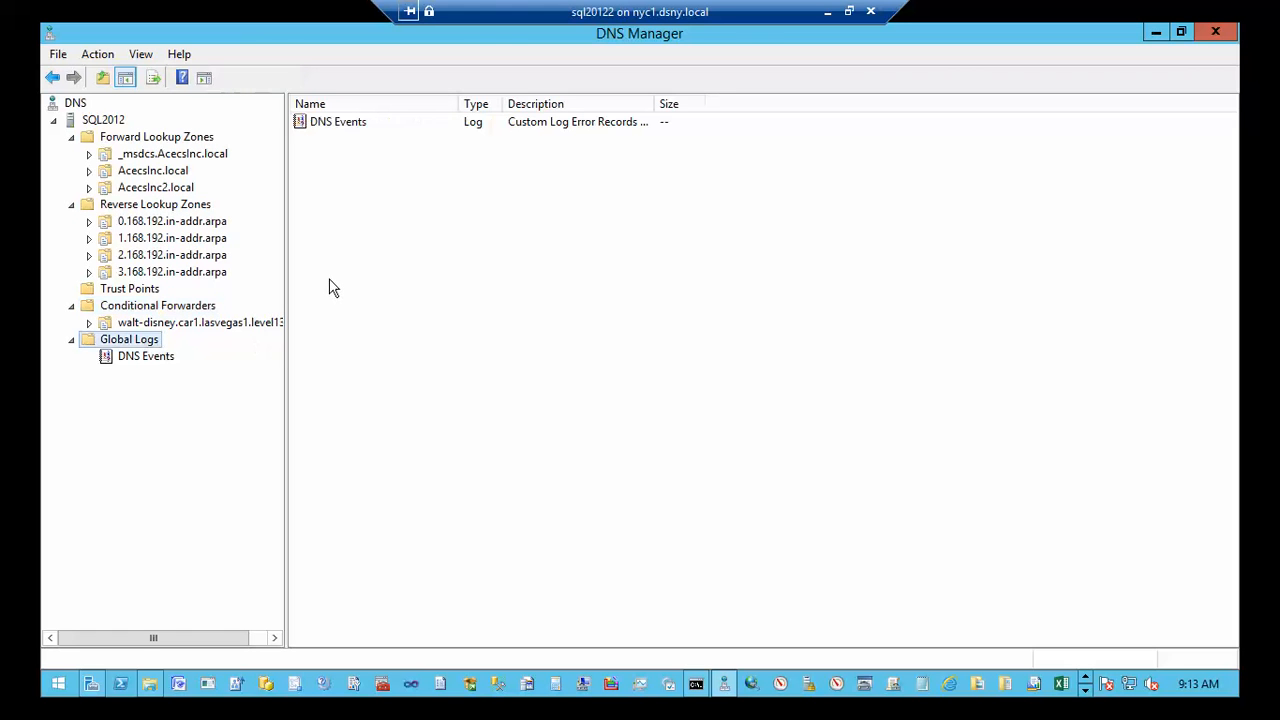
click(1217, 34)
click(1216, 34)
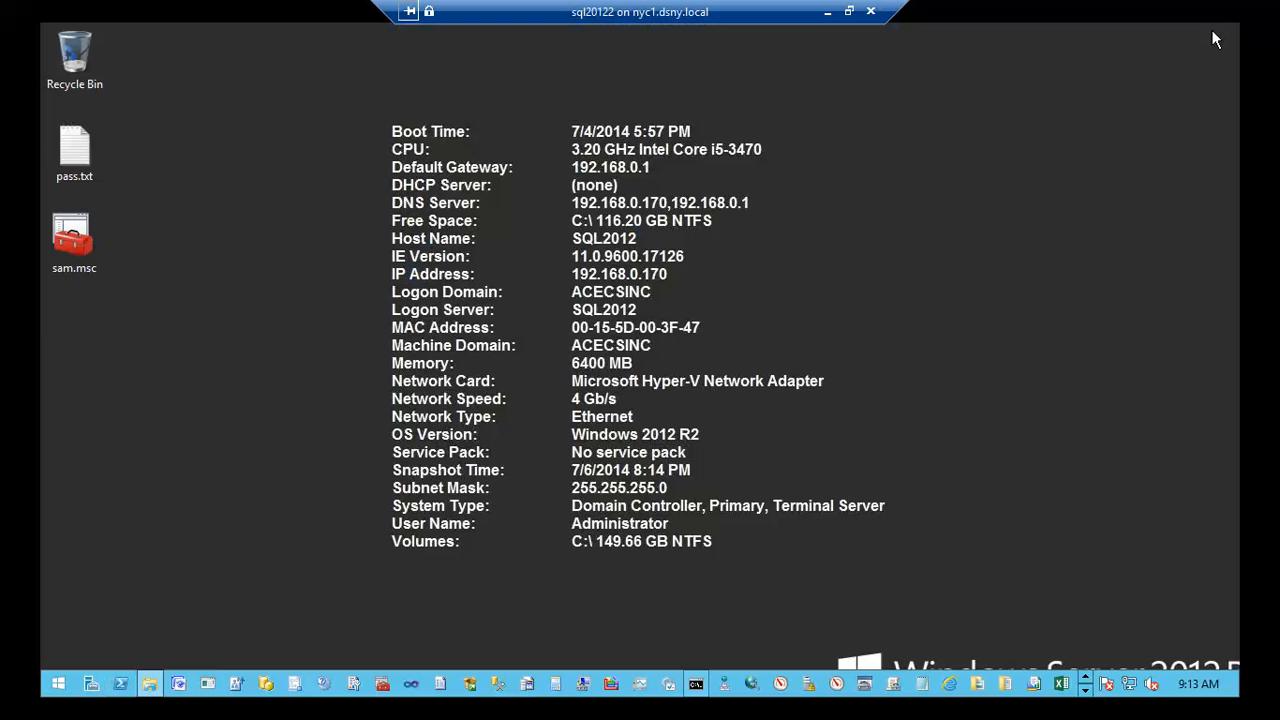
Step: Switch to Registry Editor, examine the ImagePath value of the DNS key under HKEY_LOCAL_MACHINE\SYSTEM\CurrentControlSet\Services, and minimize the editor
click(1086, 690)
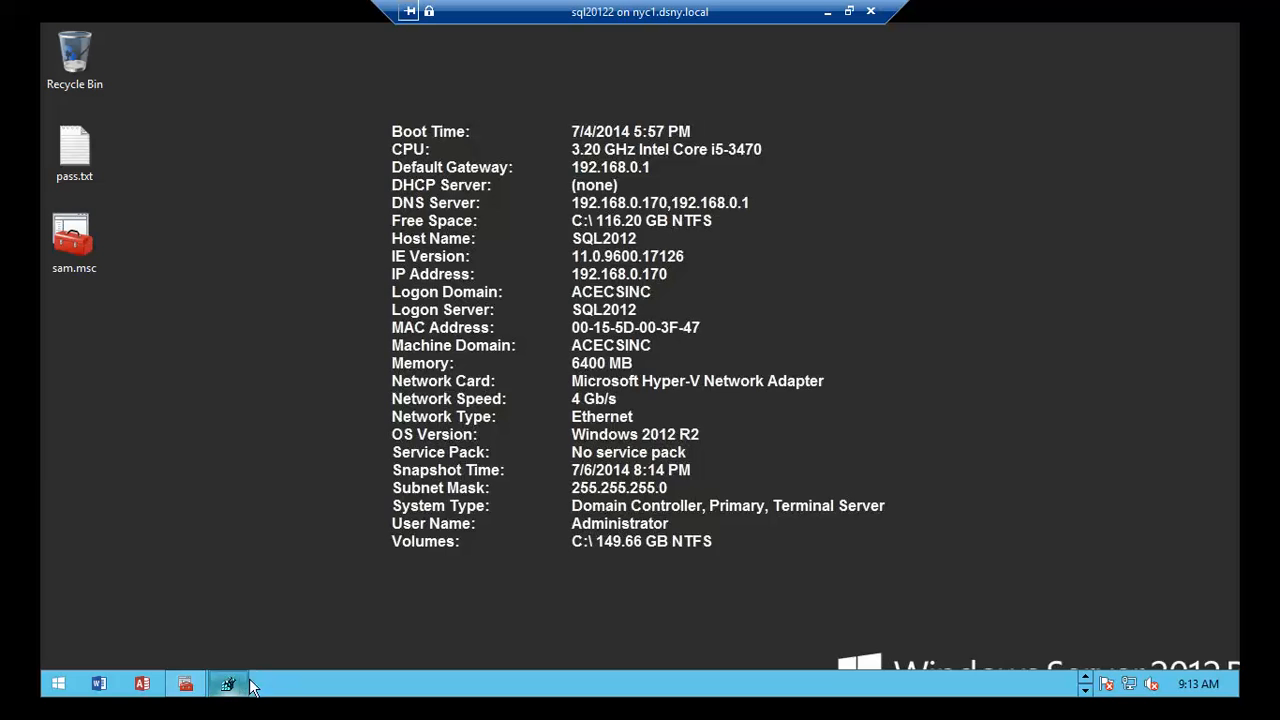
click(228, 683)
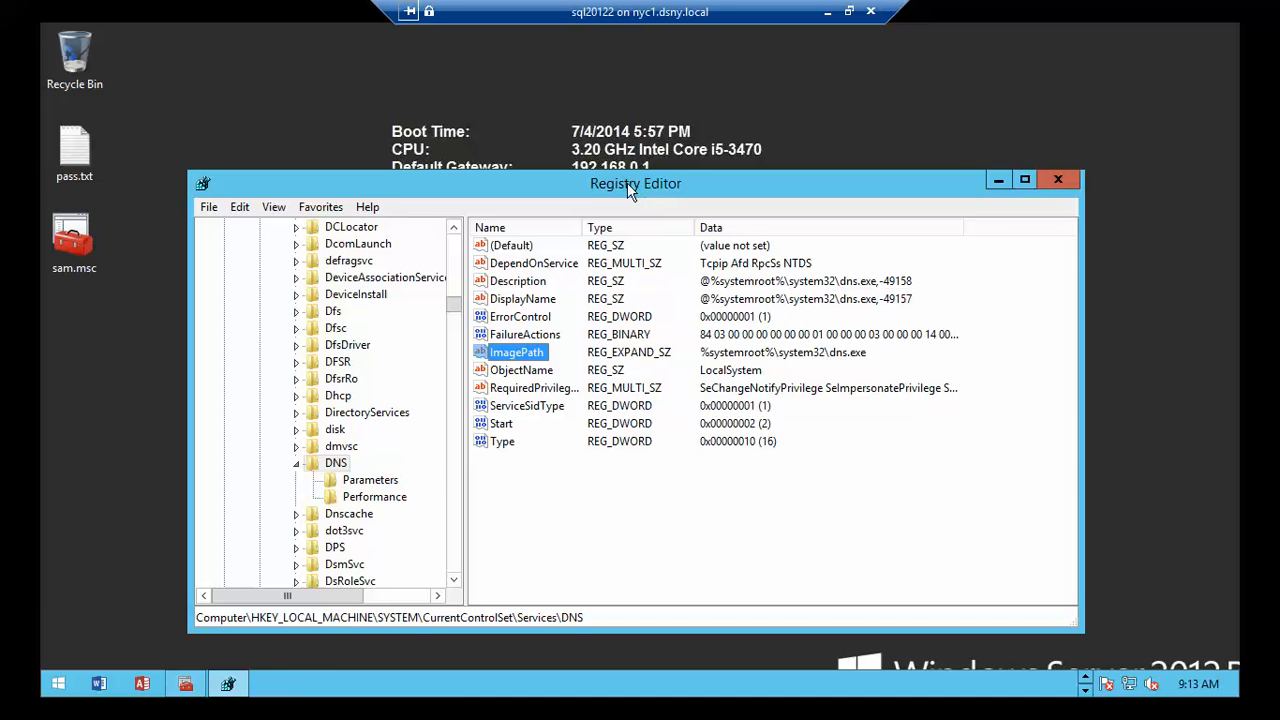
click(1024, 180)
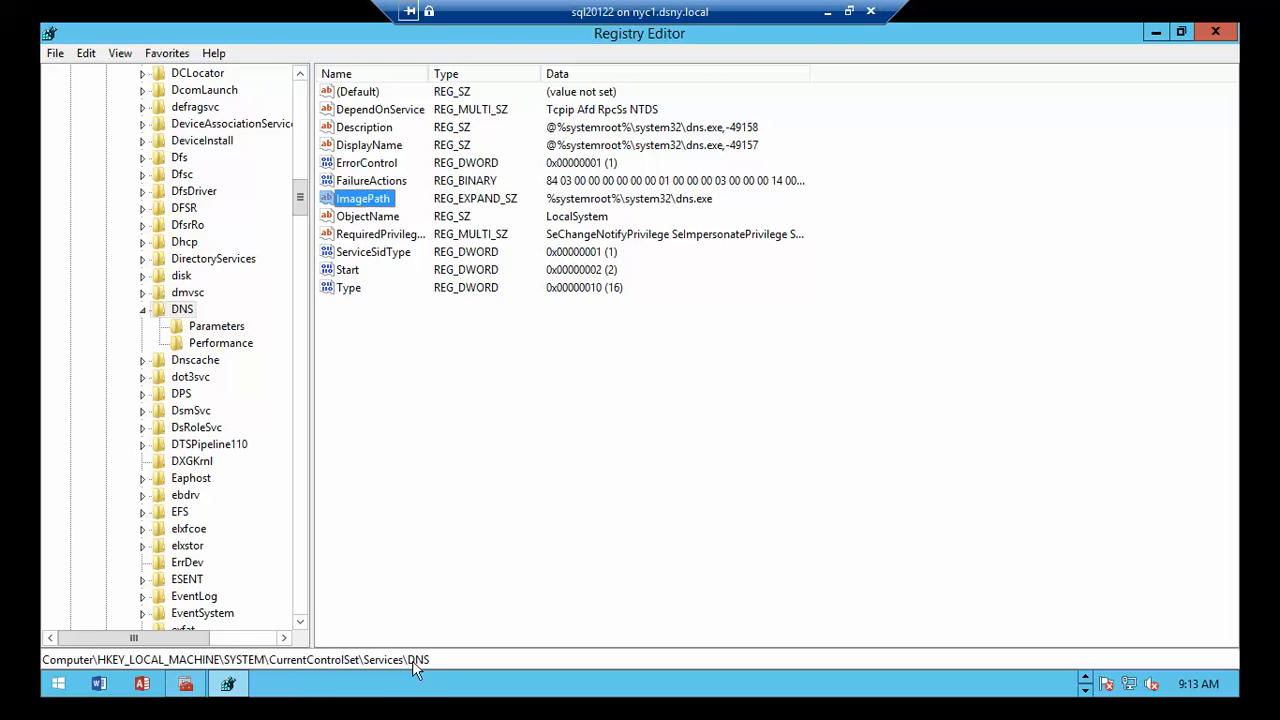
click(183, 310)
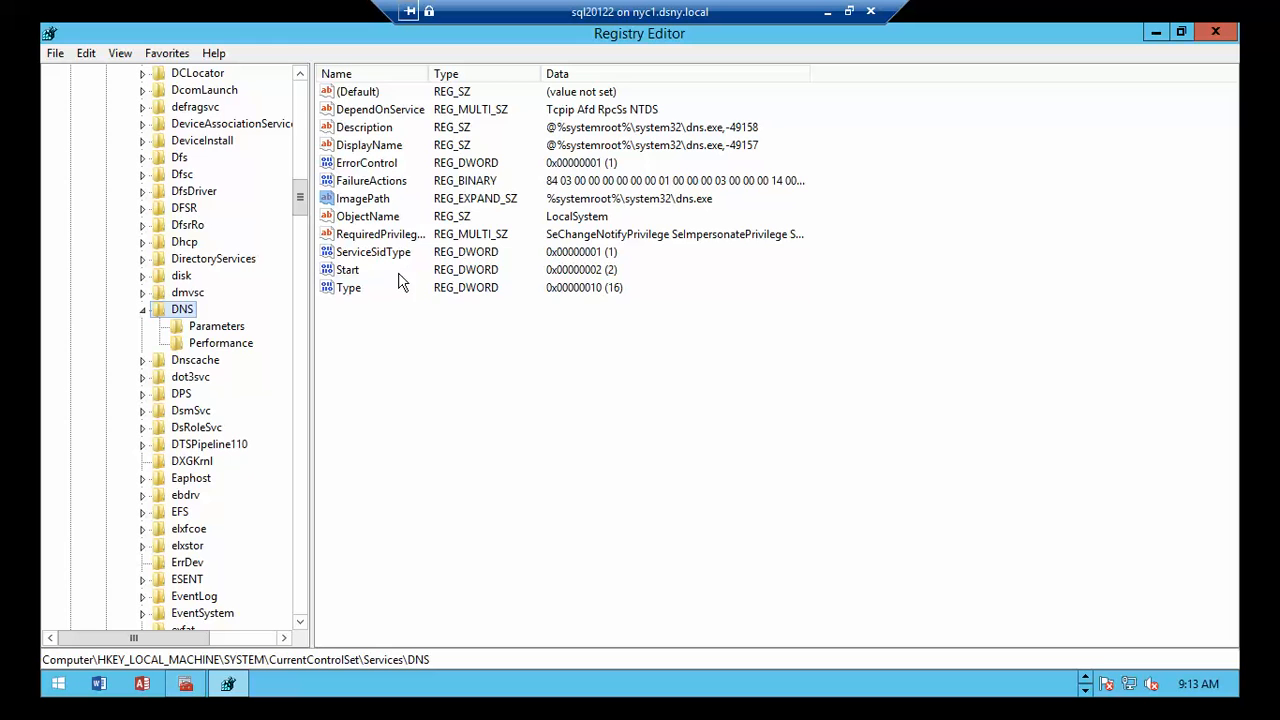
click(355, 204)
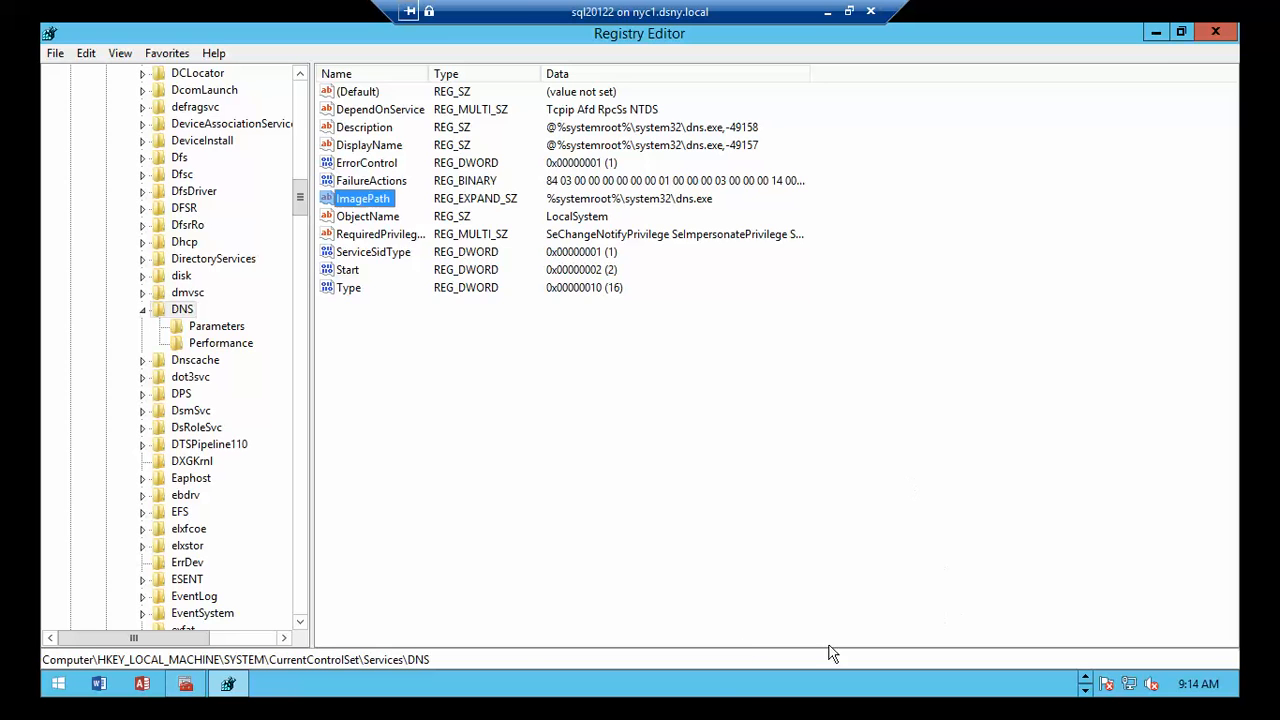
click(1156, 32)
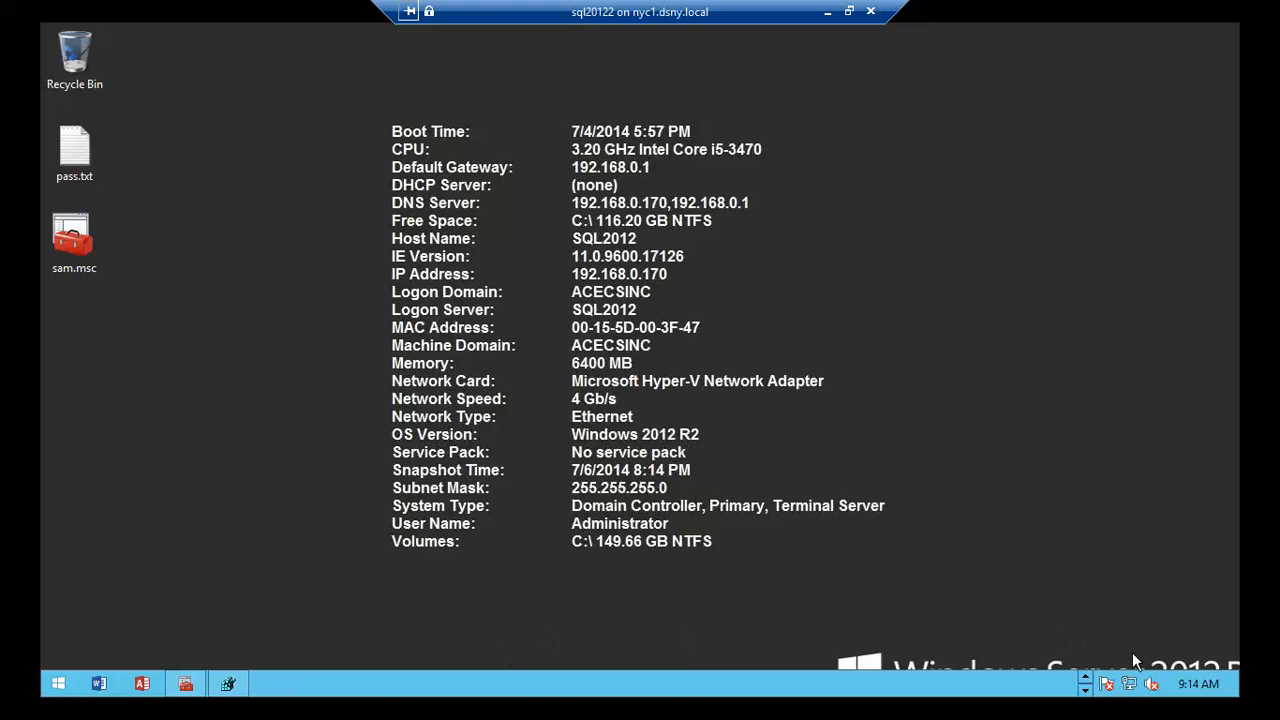
Step: Switch to the File Explorer window showing the C:\Windows\System32\dns folder
click(1086, 689)
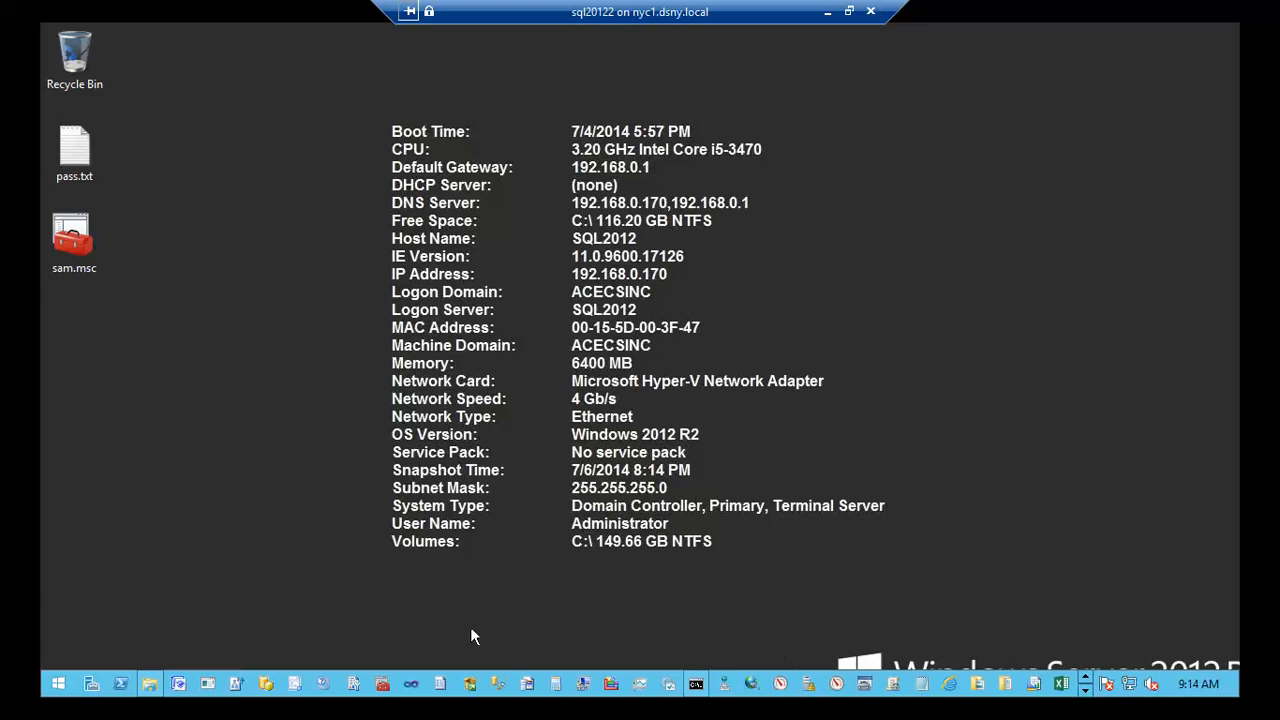
click(149, 683)
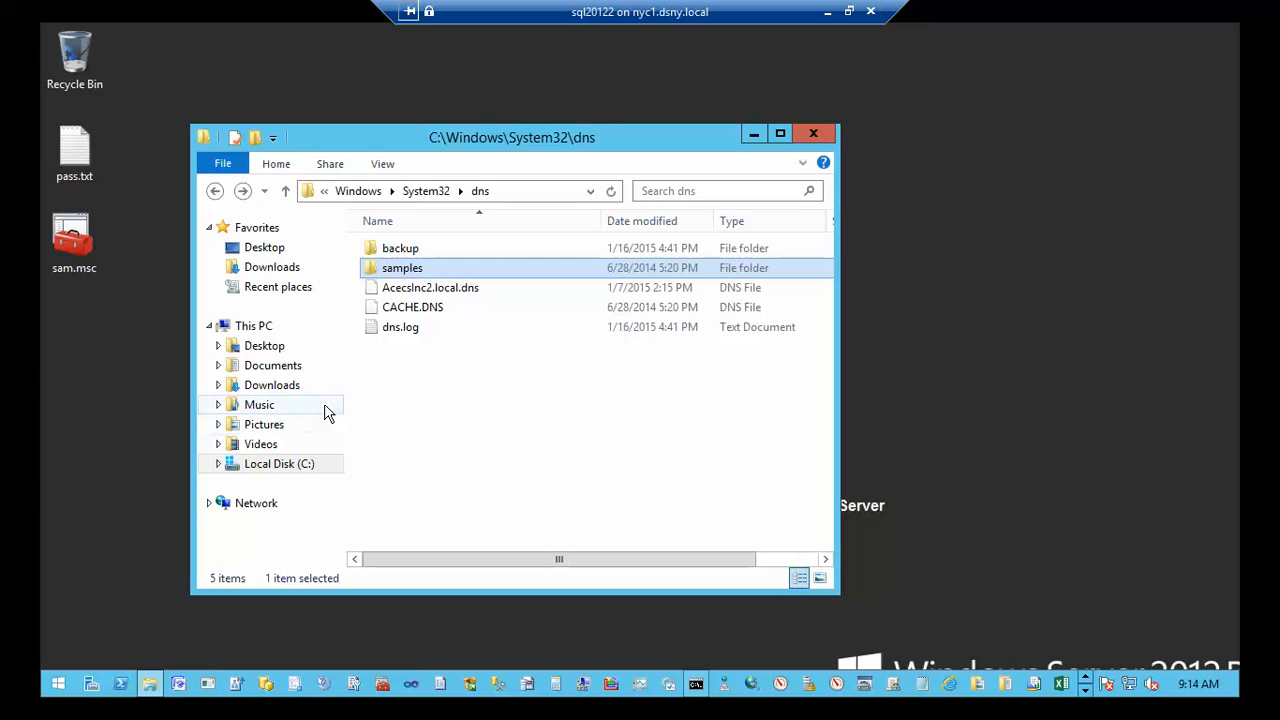
Step: Maximize the folder window, browse from C:\Windows through System32 to the dns folder, and open its backup subfolder
click(783, 133)
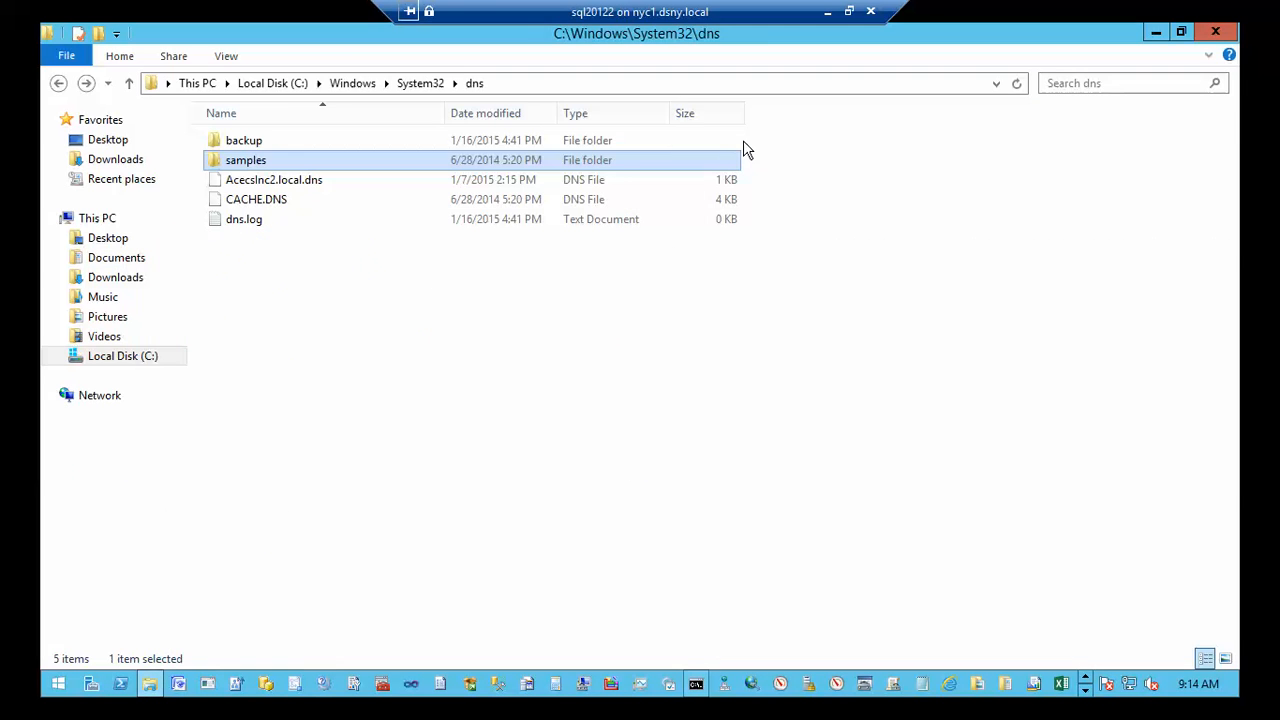
click(343, 84)
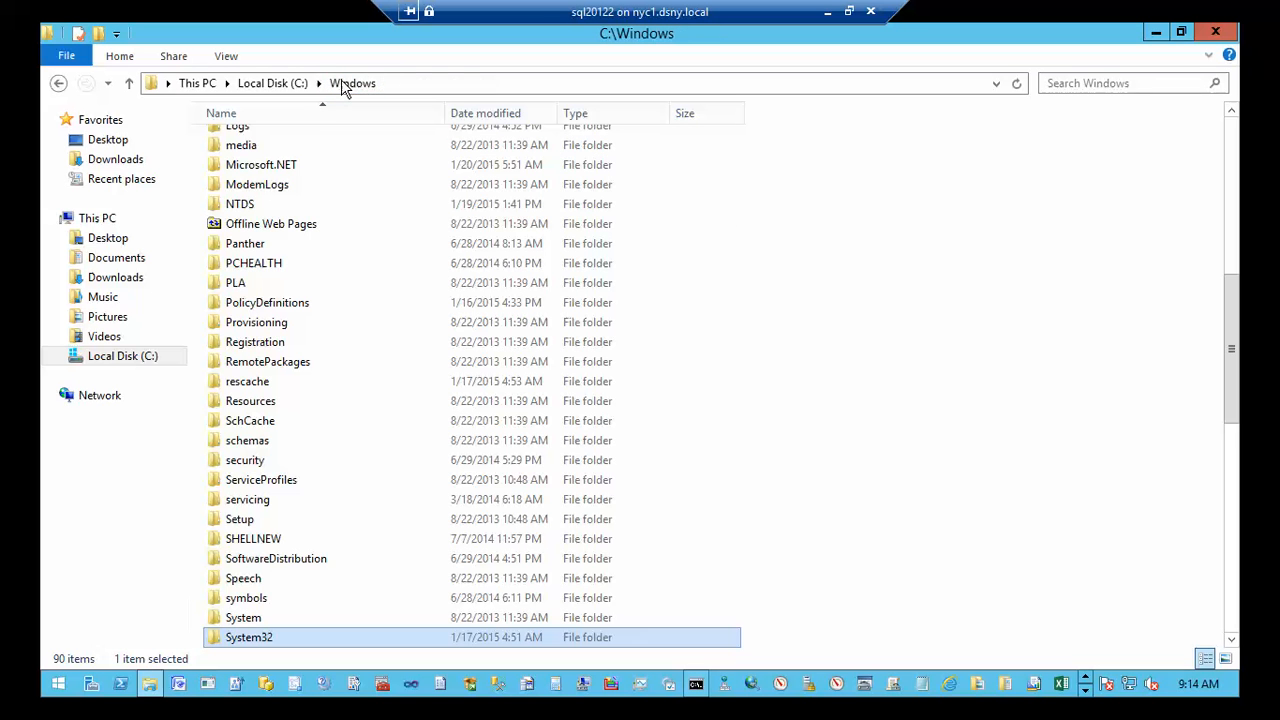
double_click(263, 641)
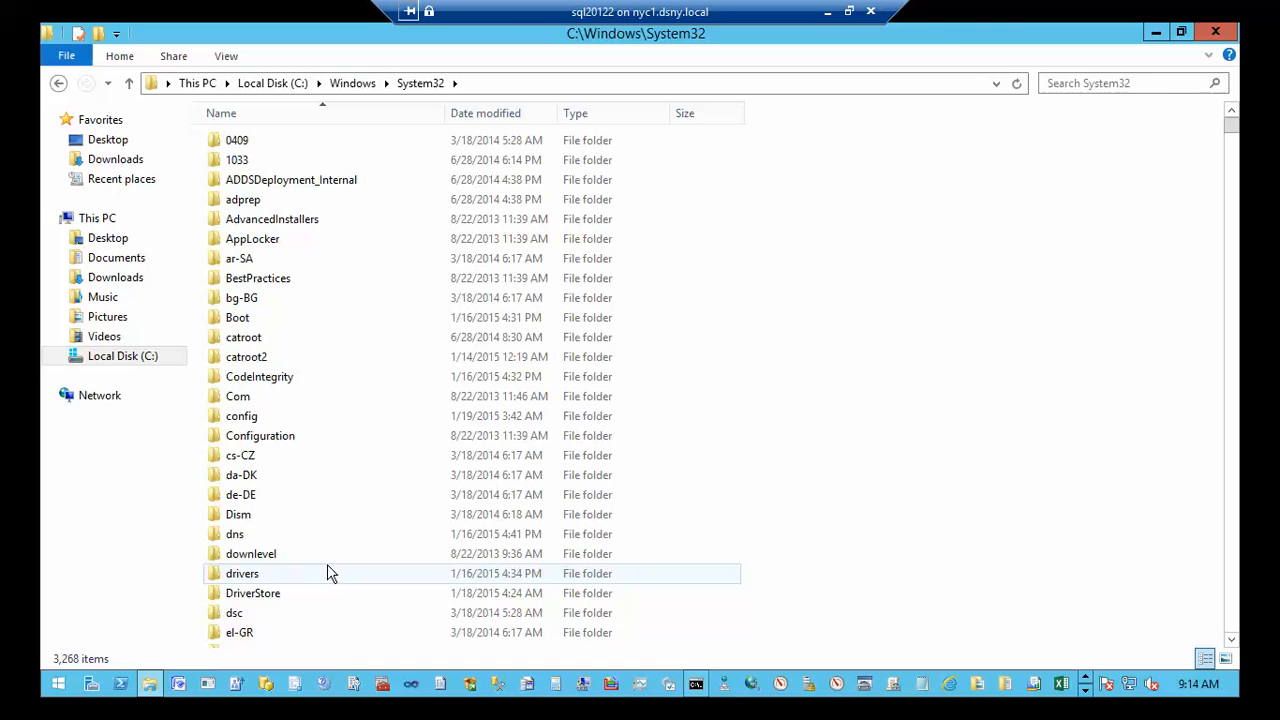
click(1231, 640)
click(1231, 640)
click(1231, 640)
click(1231, 640)
click(1231, 640)
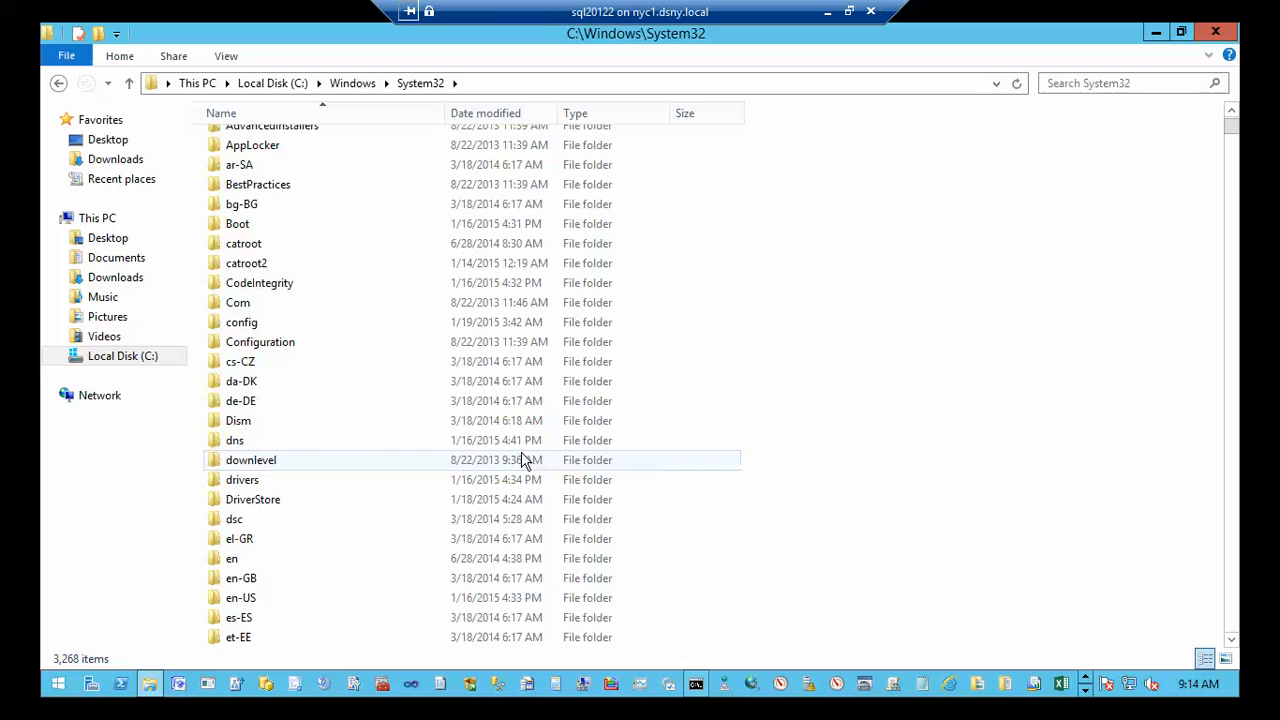
click(238, 447)
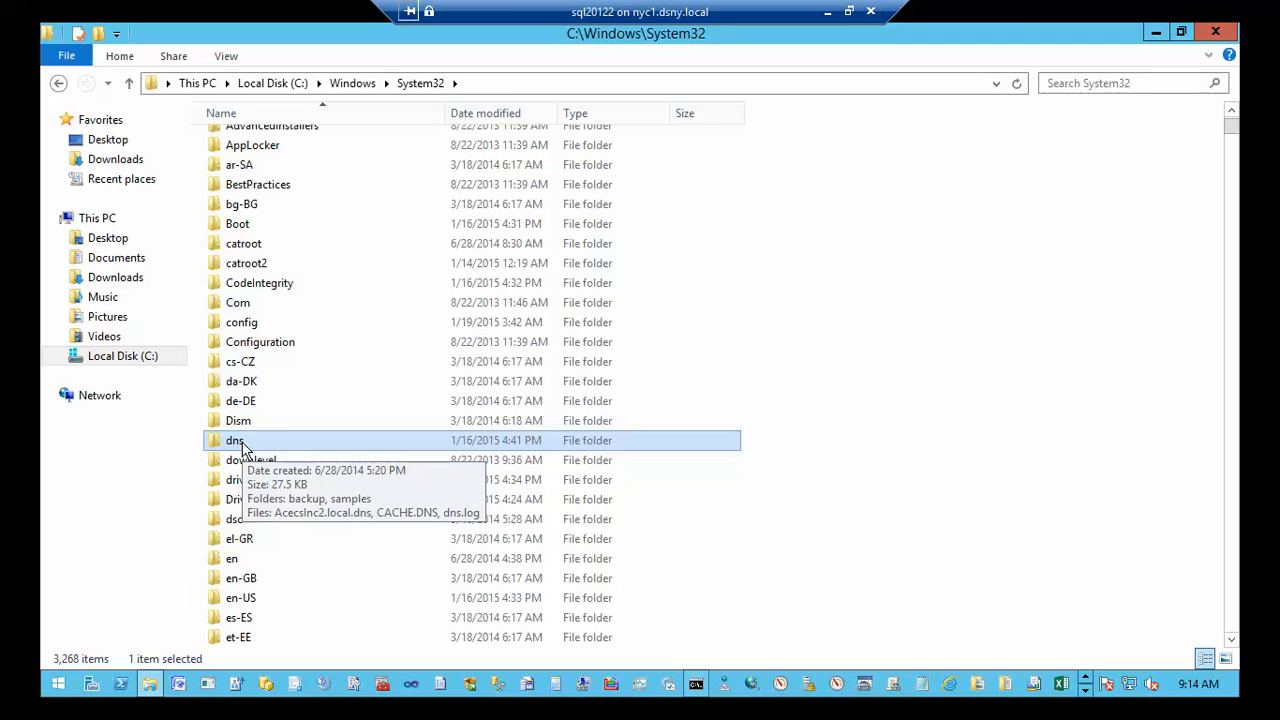
double_click(241, 446)
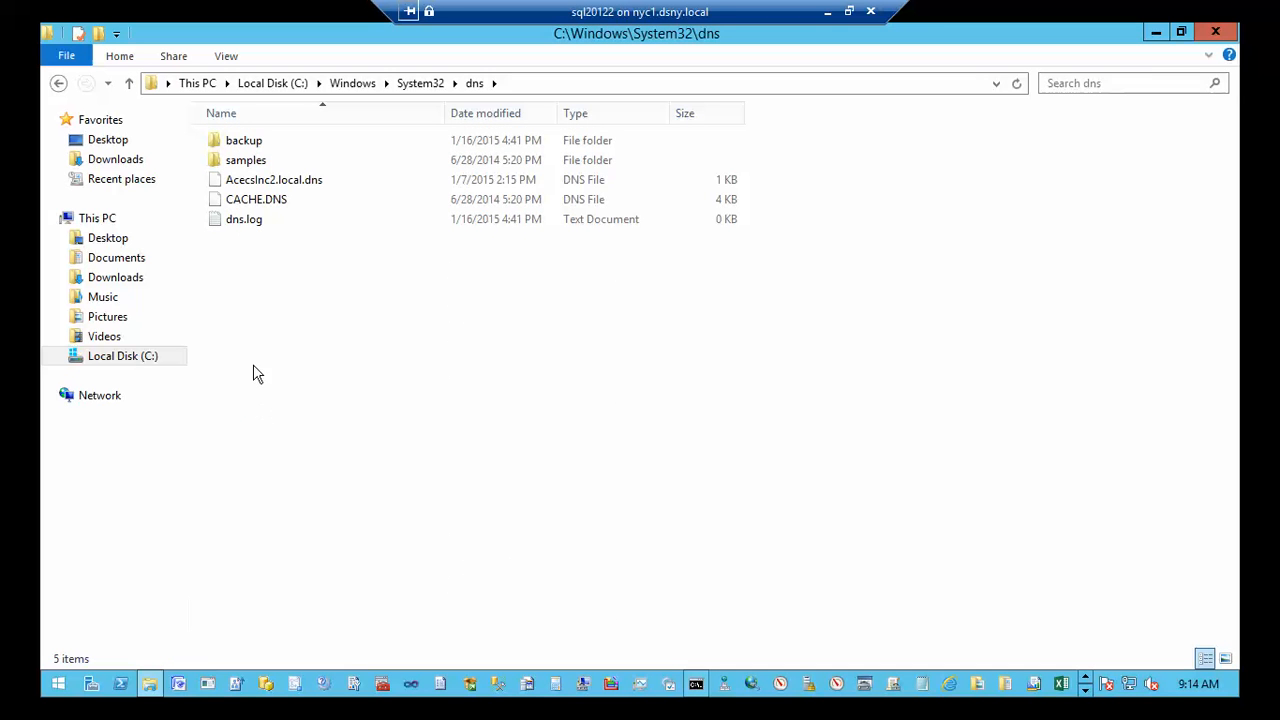
double_click(250, 146)
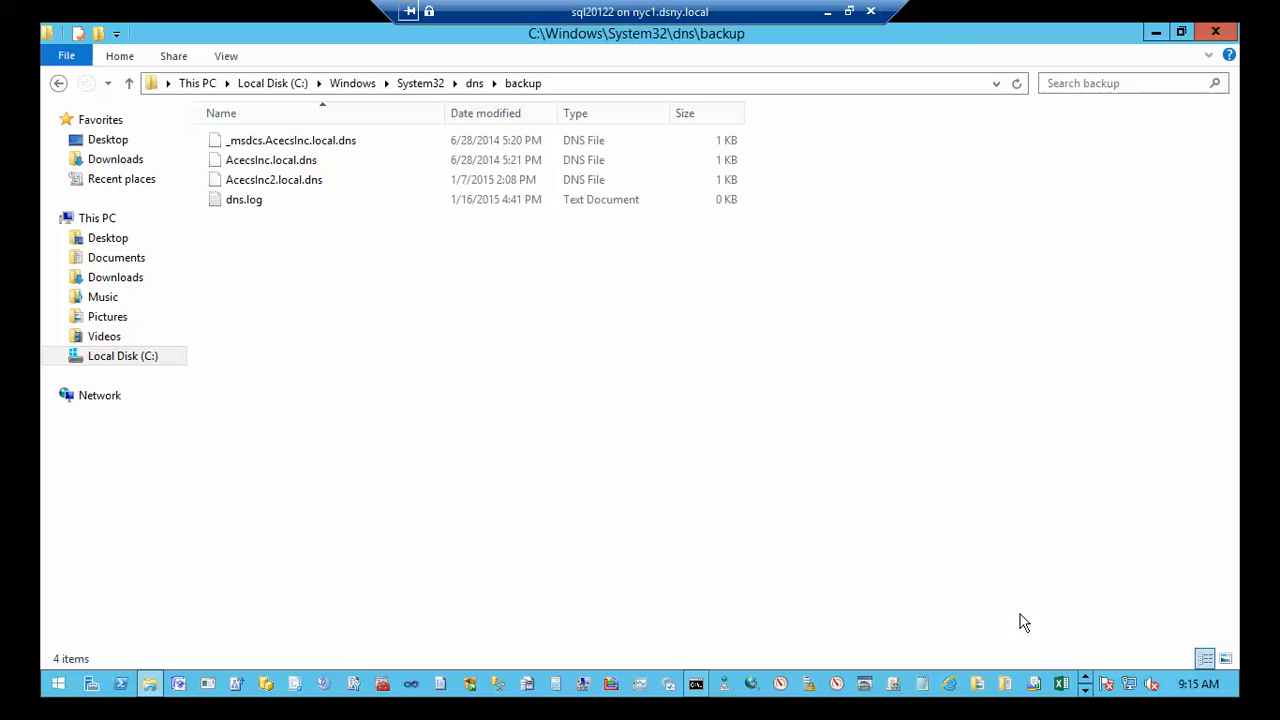
Step: Bring up the sam console and restore both it and the backup folder window from their maximized size
click(1085, 690)
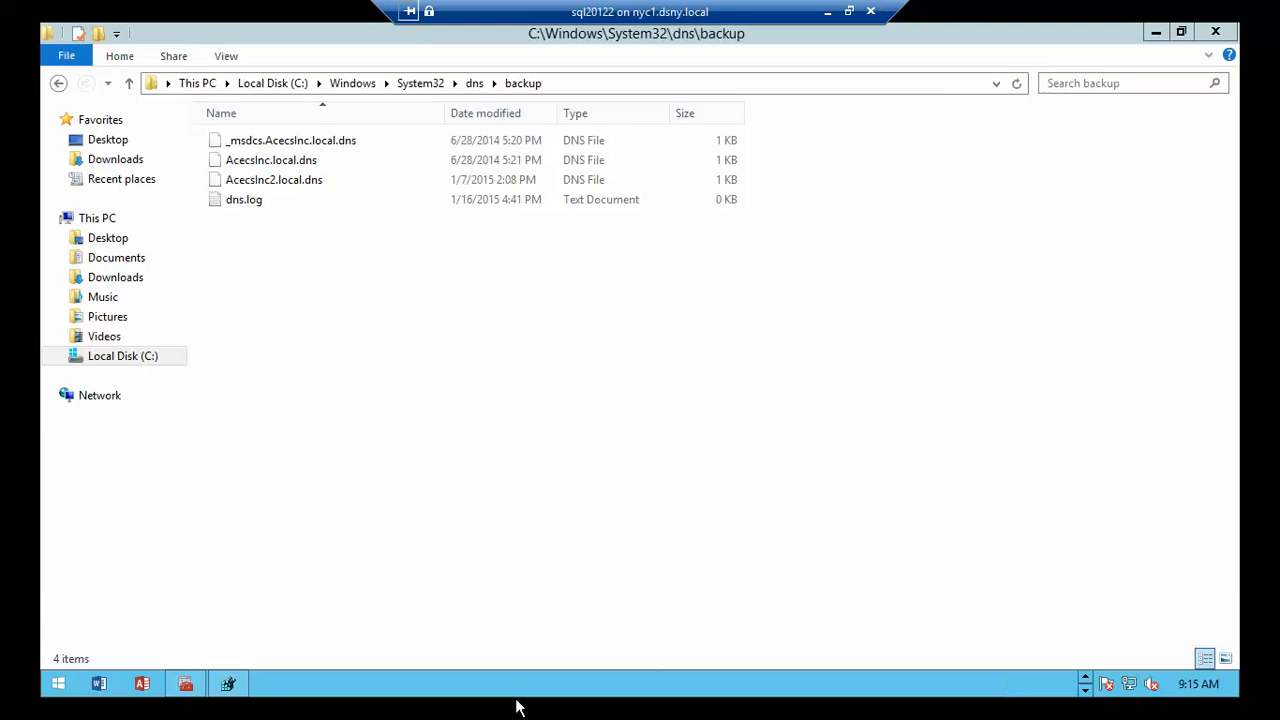
click(185, 684)
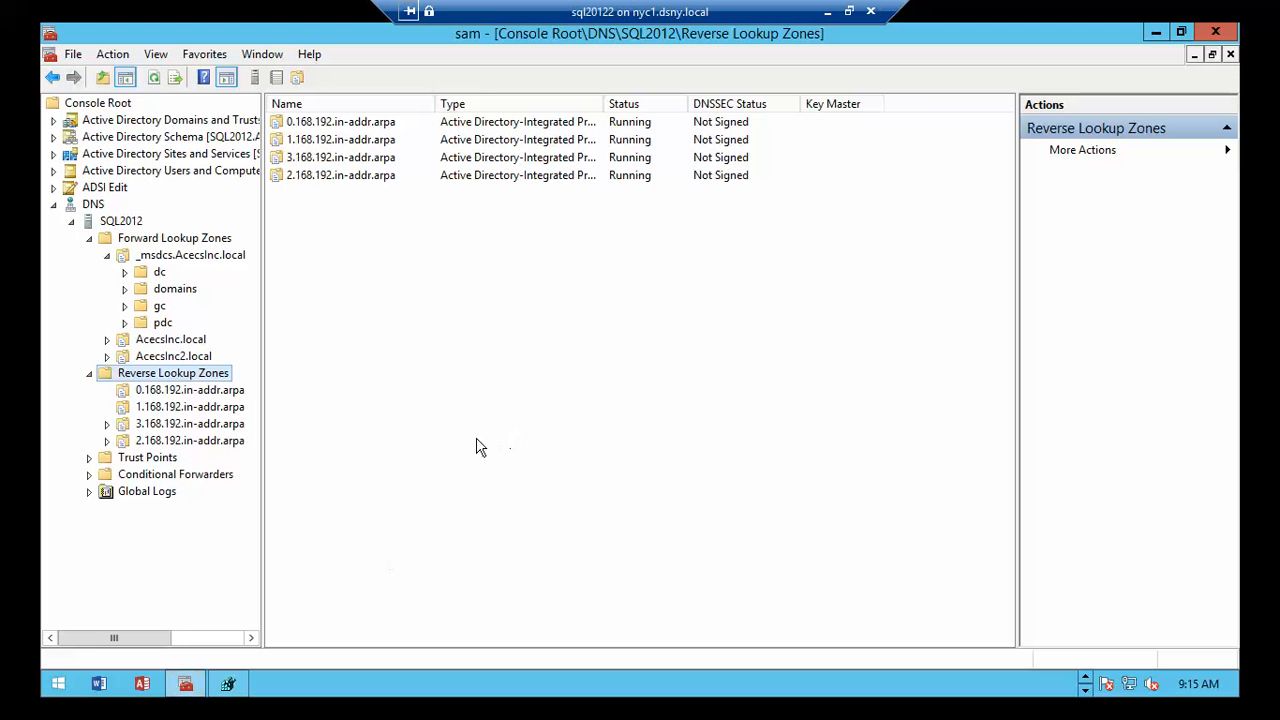
click(1181, 35)
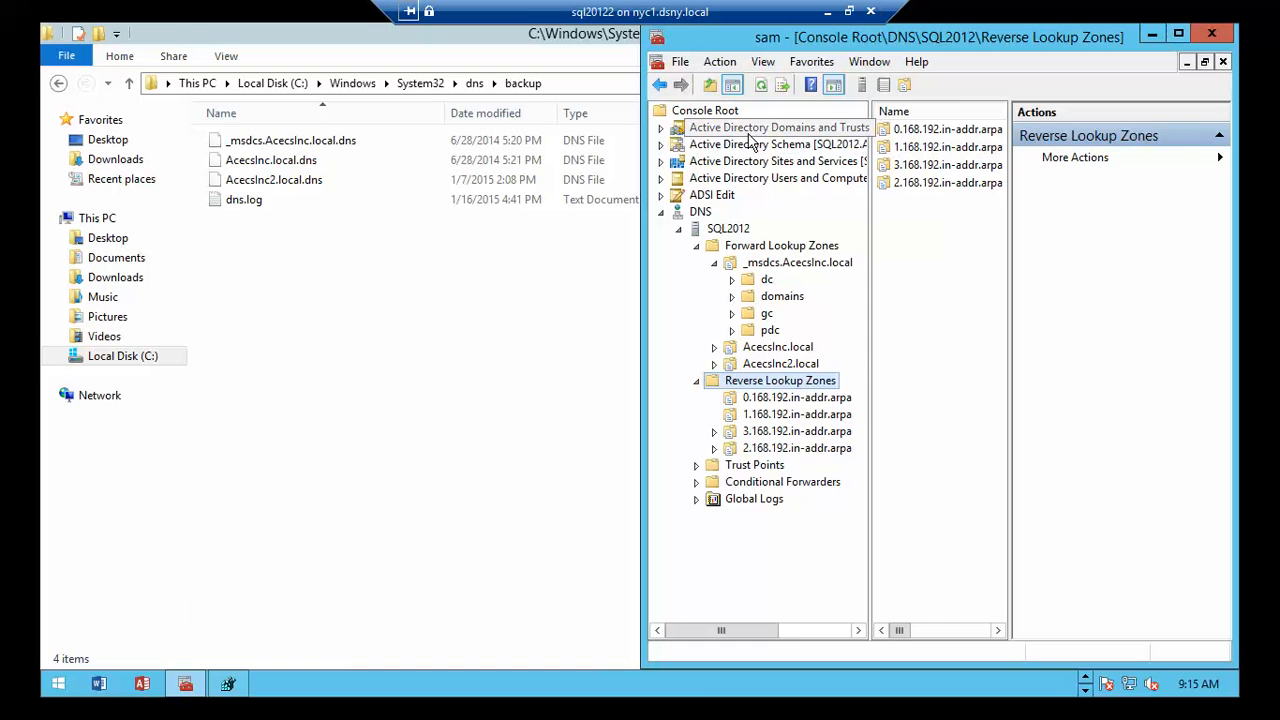
click(380, 45)
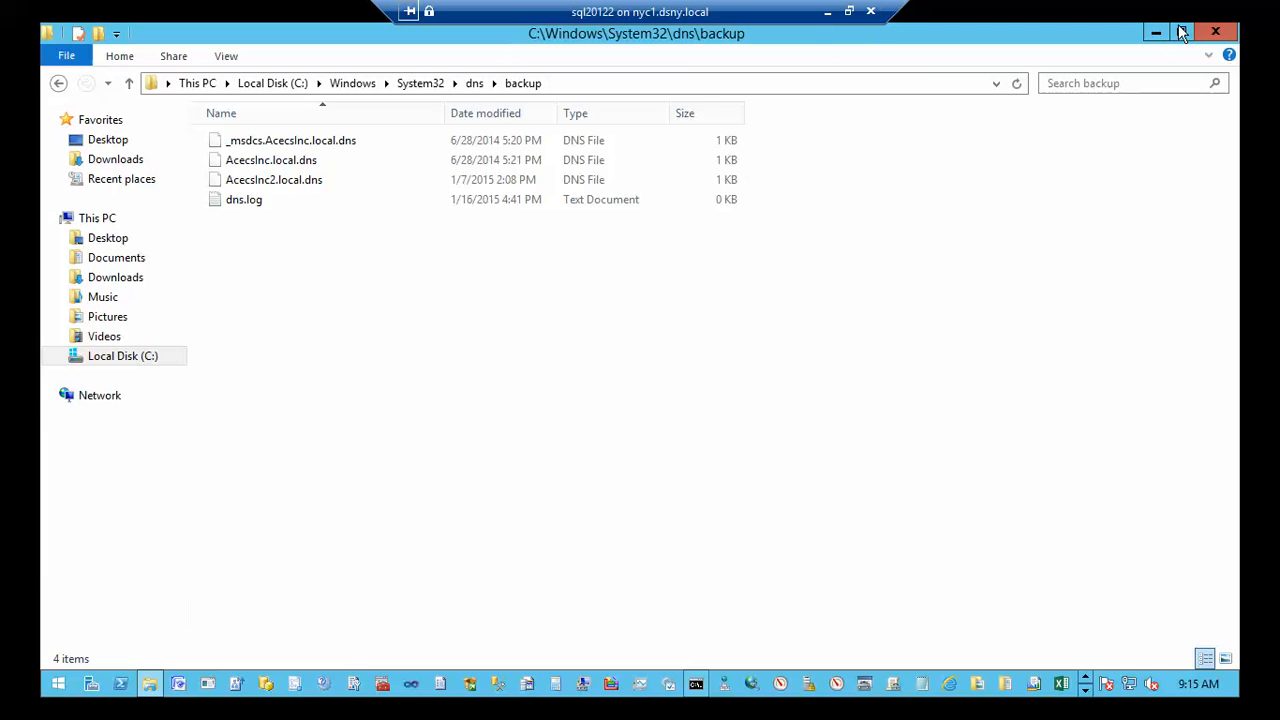
double_click(508, 34)
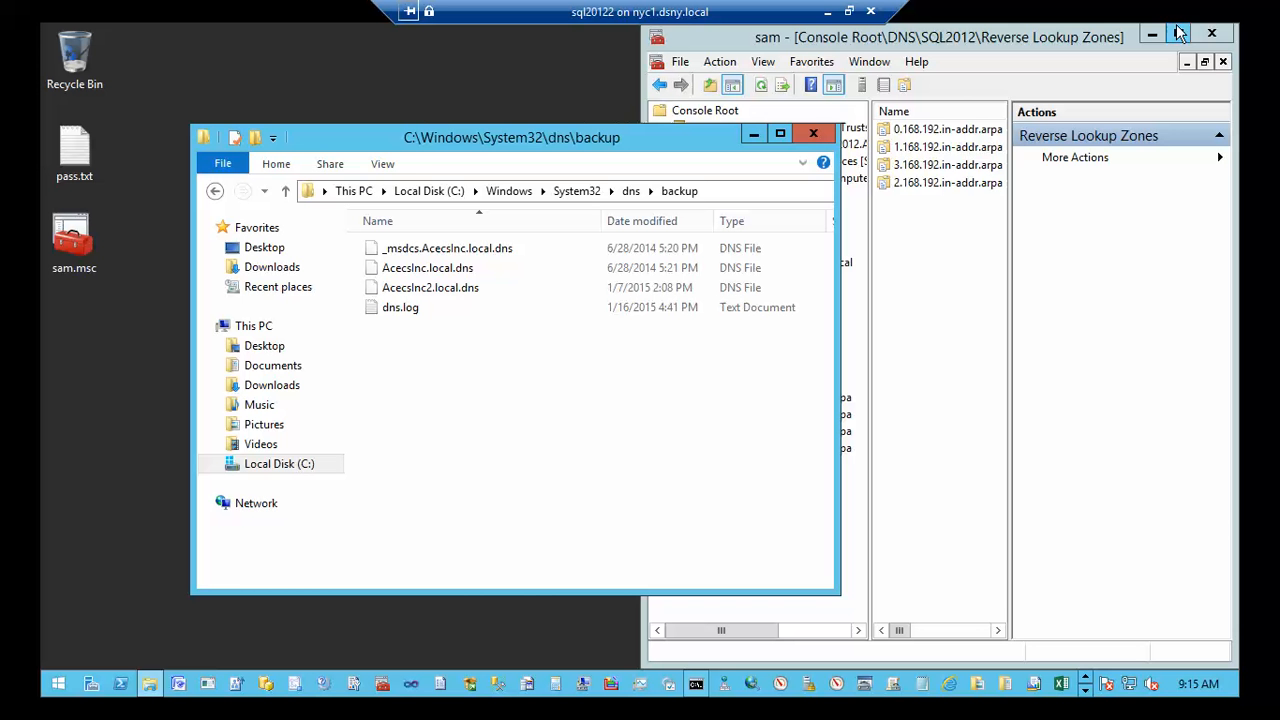
Step: Arrange the sam console and the backup folder window side by side
right_click(1087, 683)
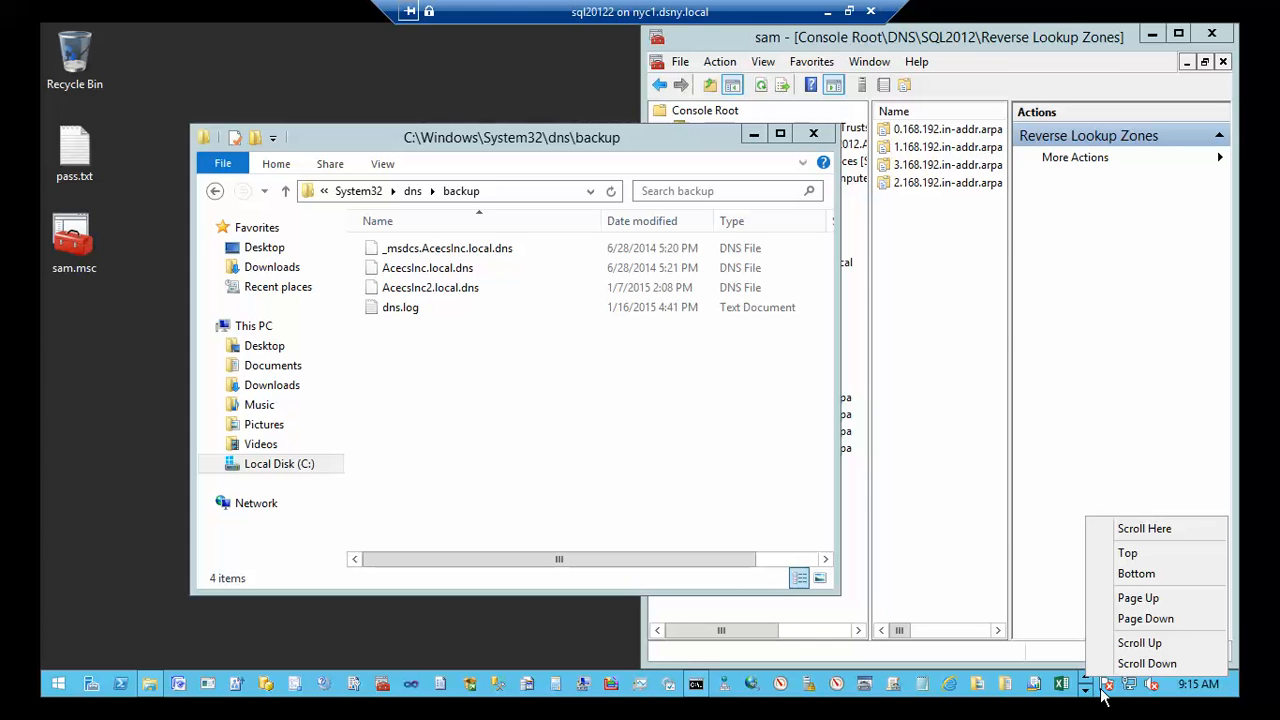
right_click(1104, 694)
click(1000, 596)
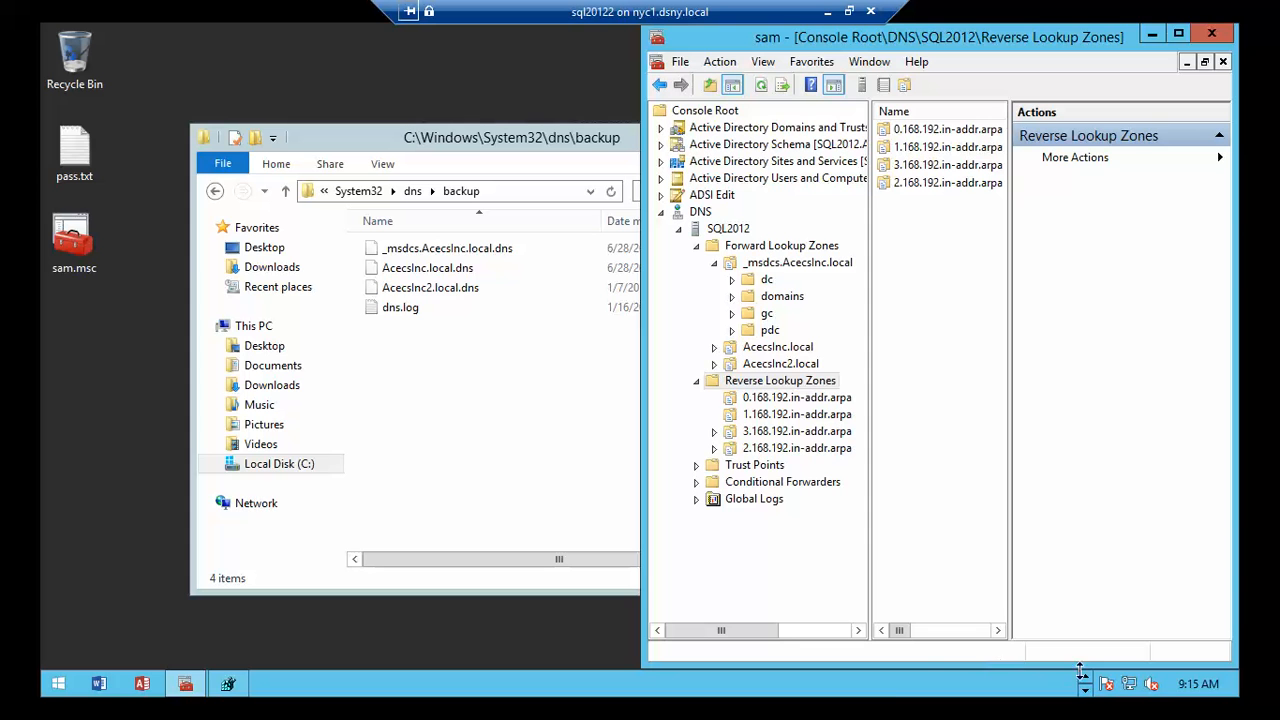
right_click(895, 688)
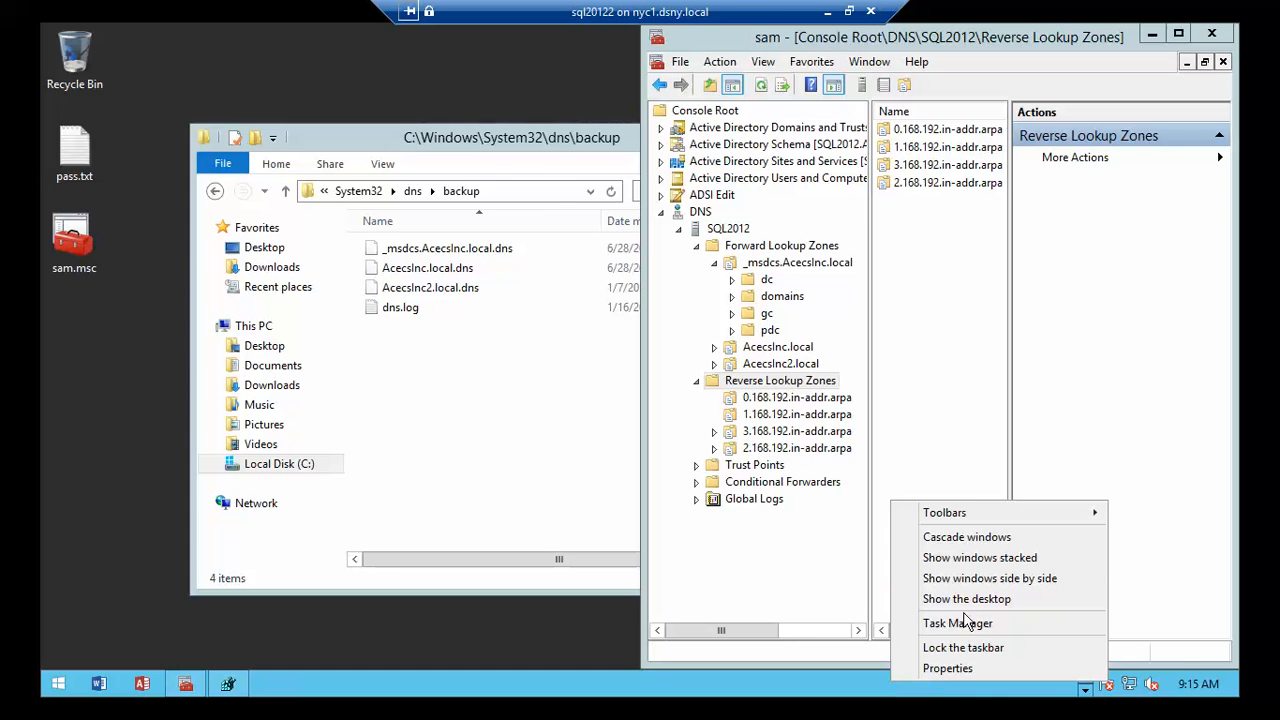
click(971, 578)
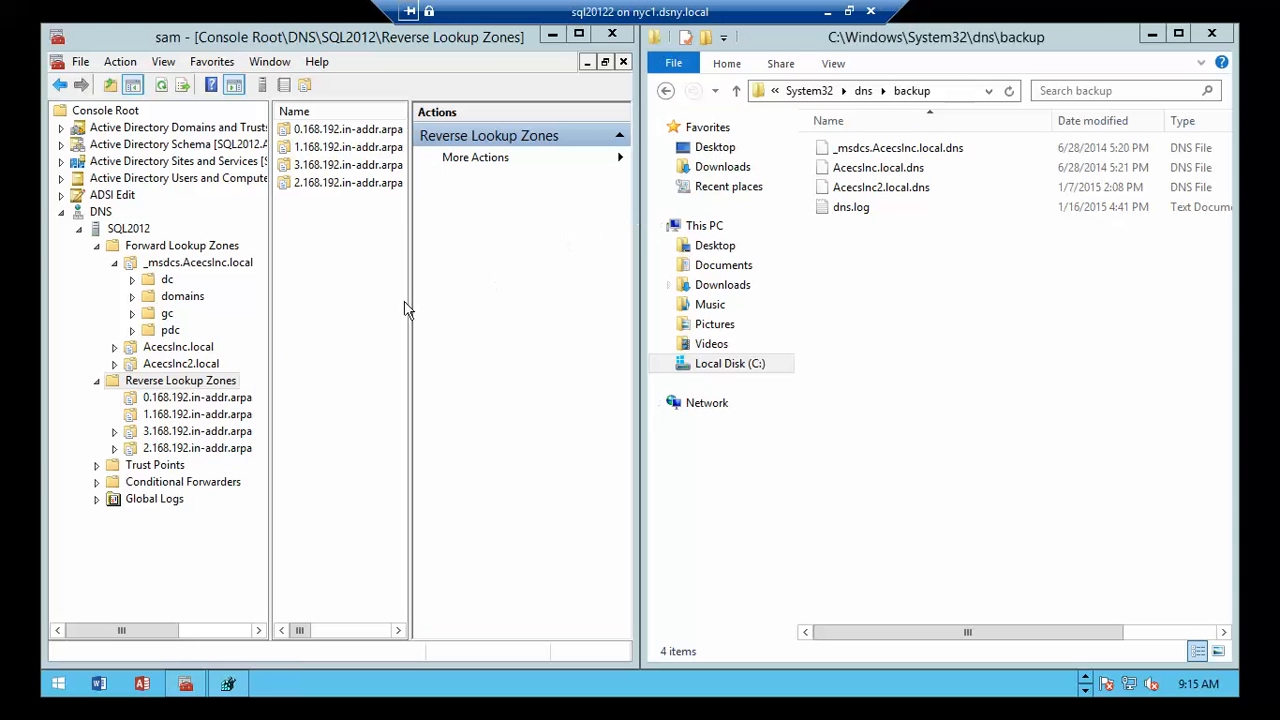
Step: Tidy the DNS tree so Forward Lookup Zones lists only its zones and Reverse Lookup Zones is collapsed
click(97, 250)
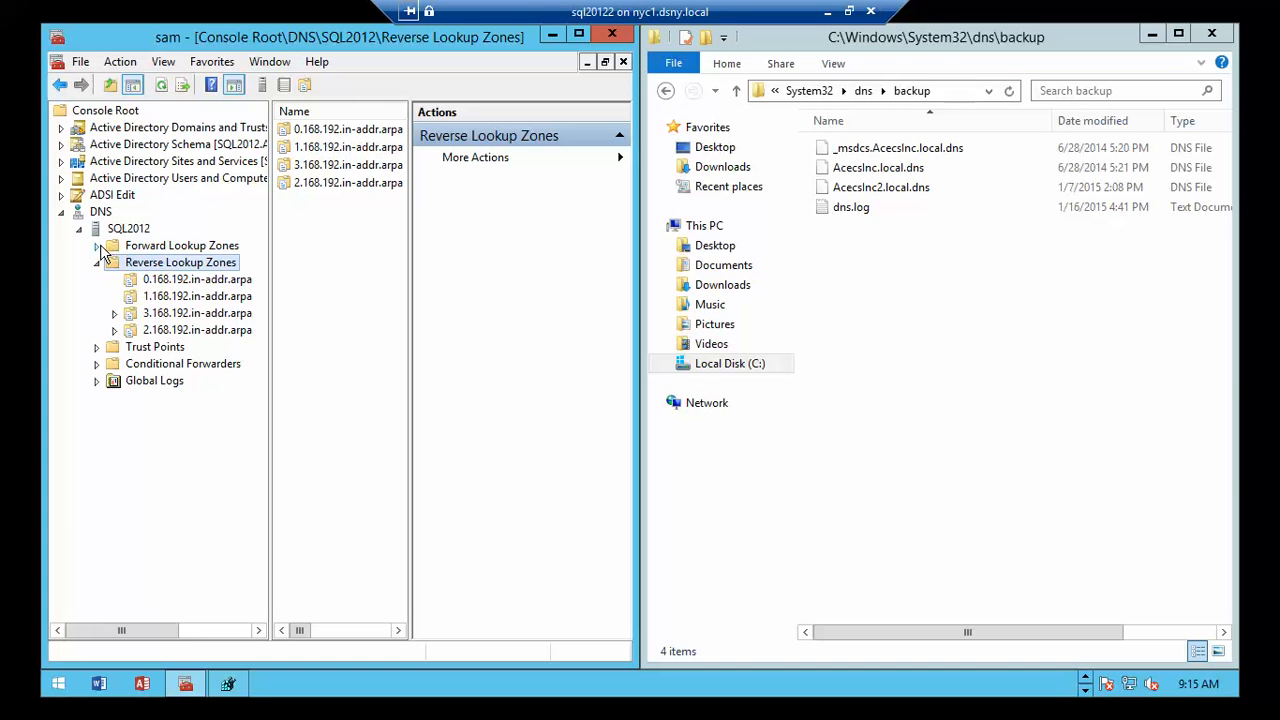
click(97, 245)
click(97, 313)
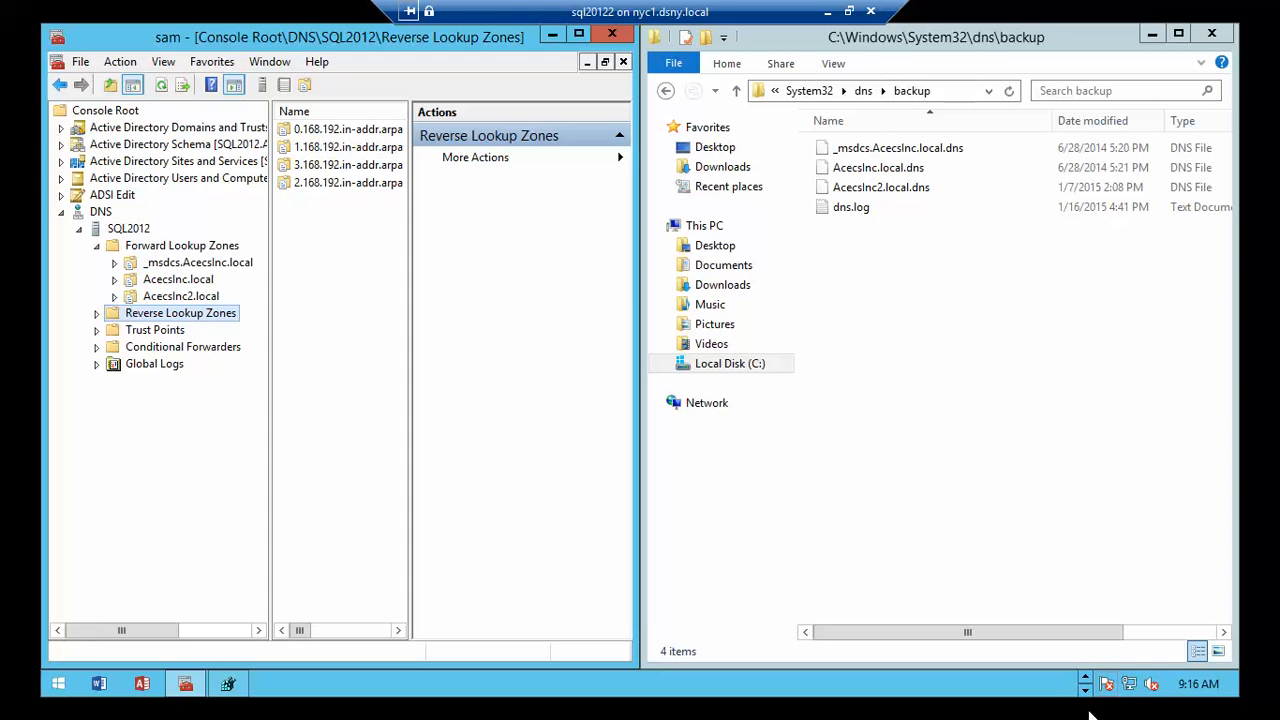
Step: Open the Internet Protocol Version 4 (TCP/IPv4) properties of the Ethernet 2 adapter by way of Network and Sharing Center
right_click(1130, 686)
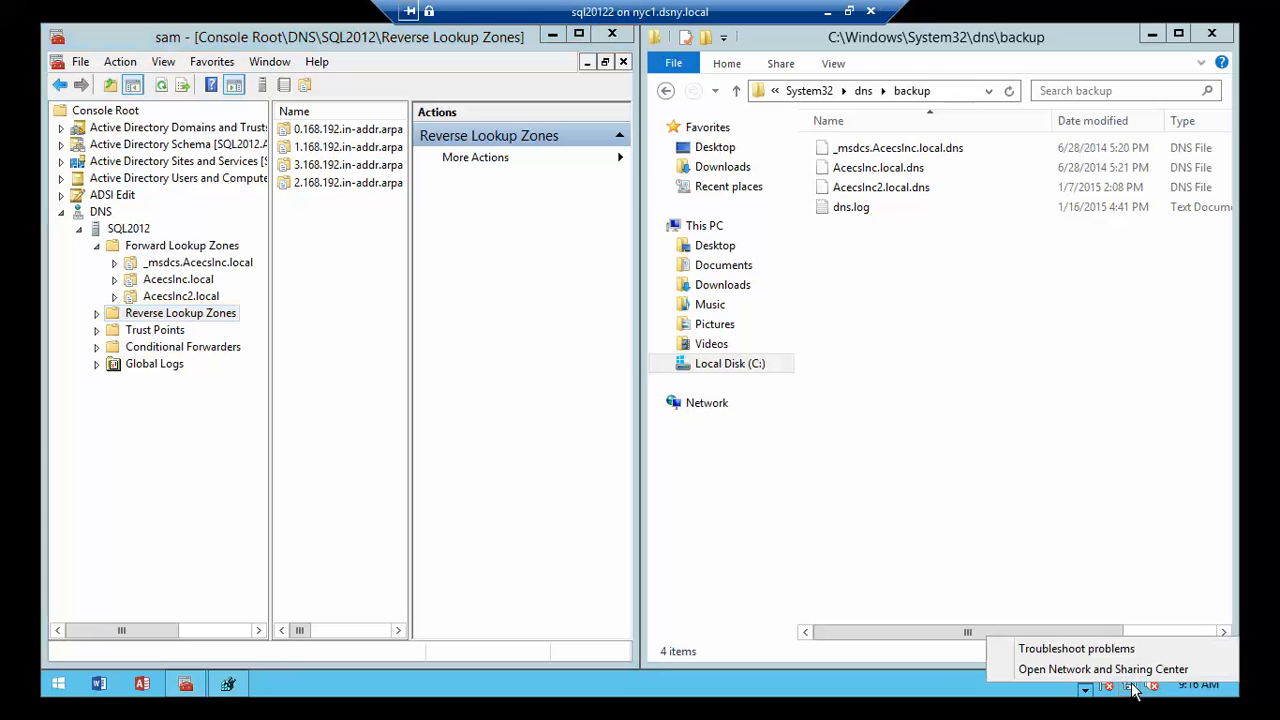
click(1100, 669)
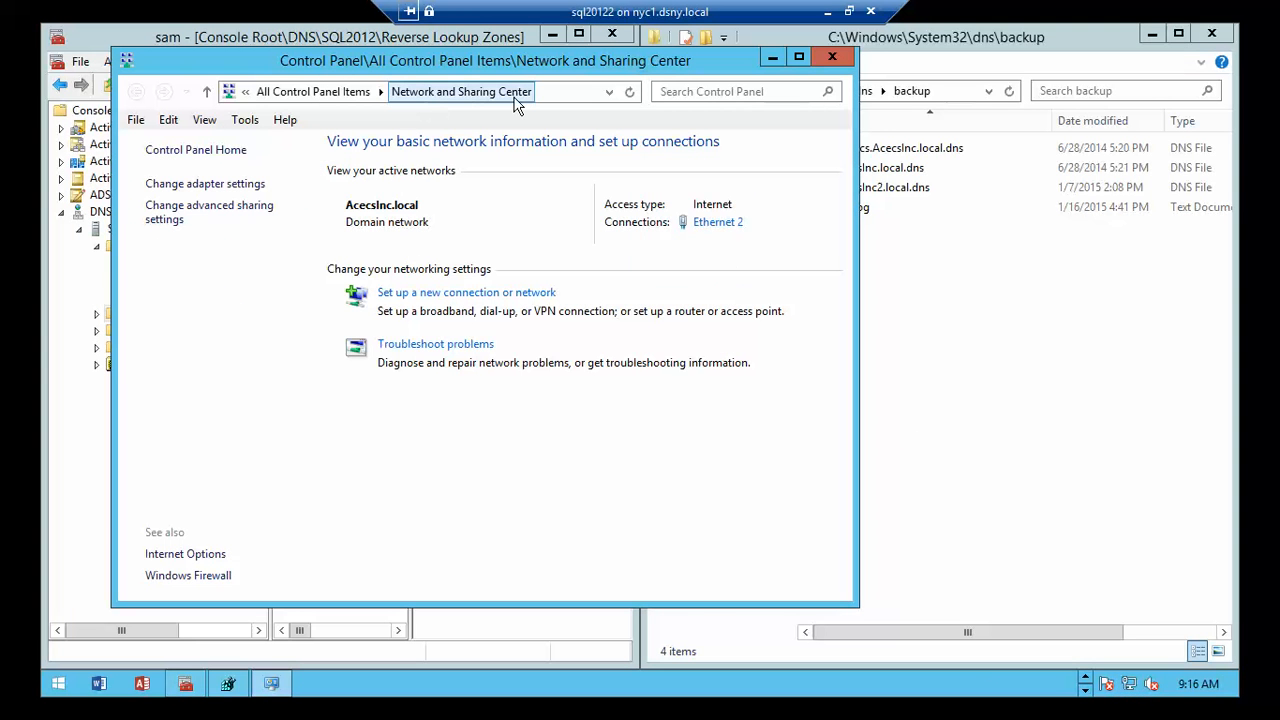
click(203, 184)
click(235, 217)
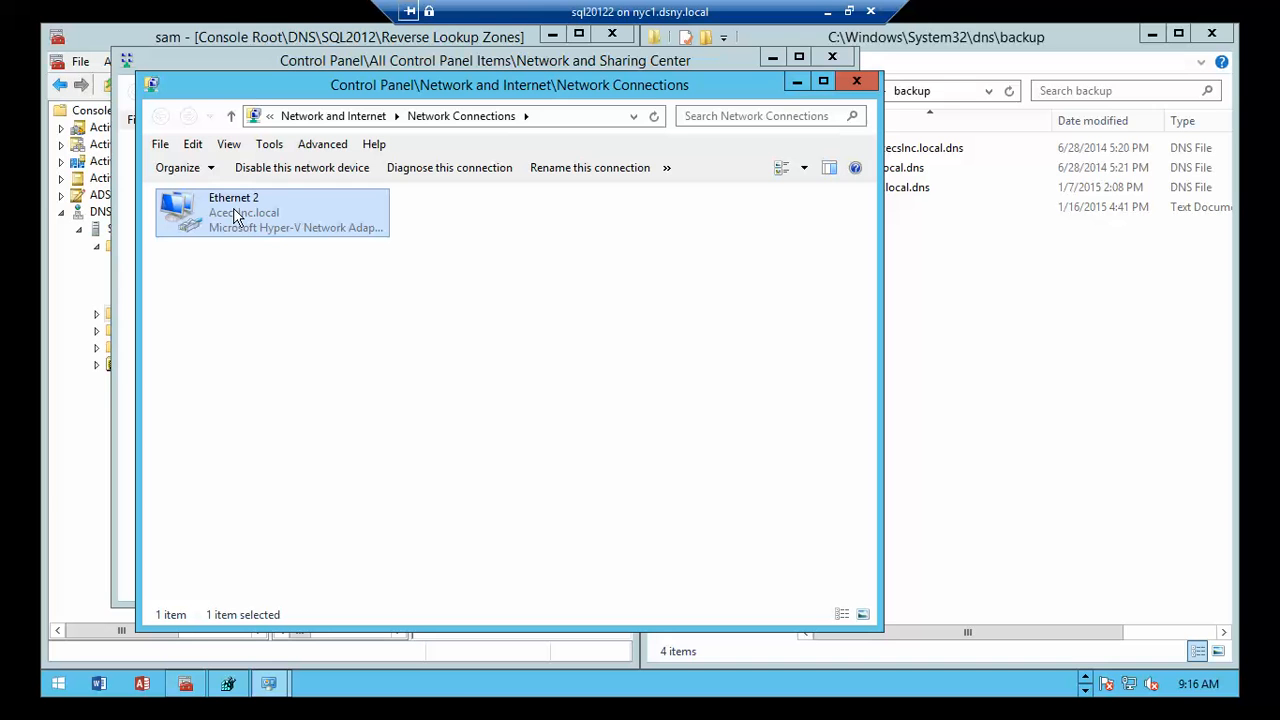
right_click(236, 217)
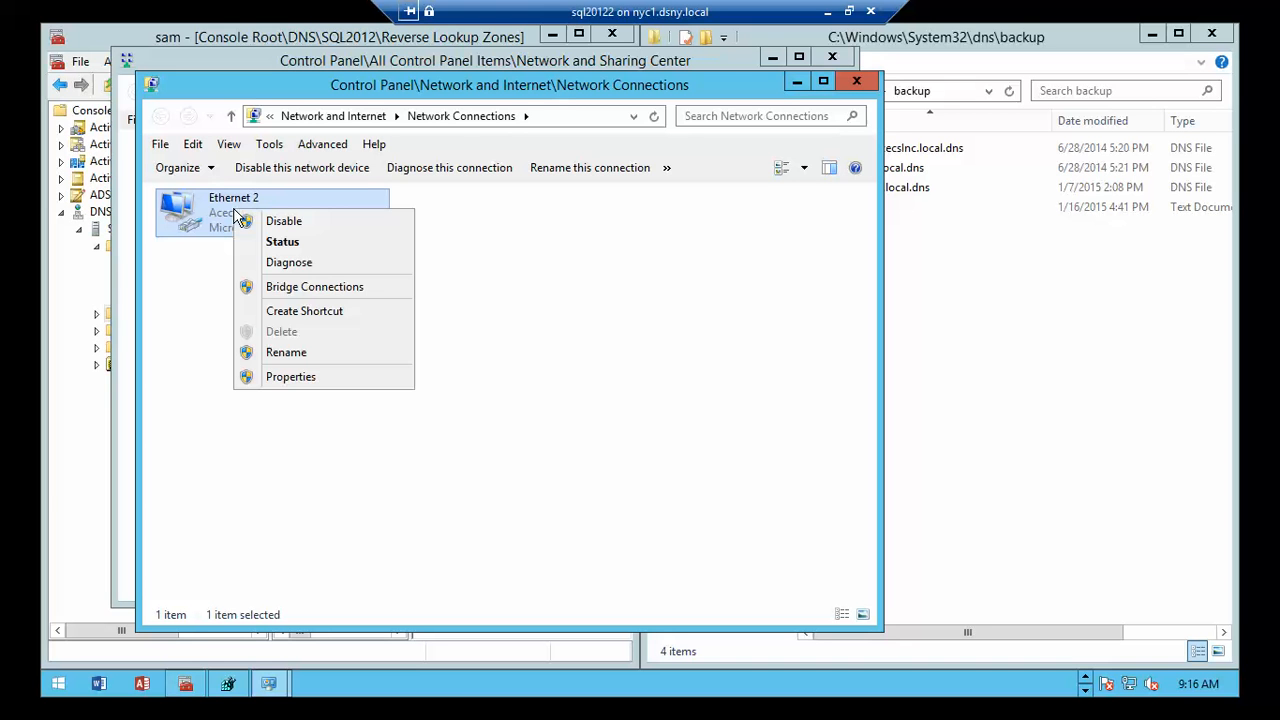
click(317, 380)
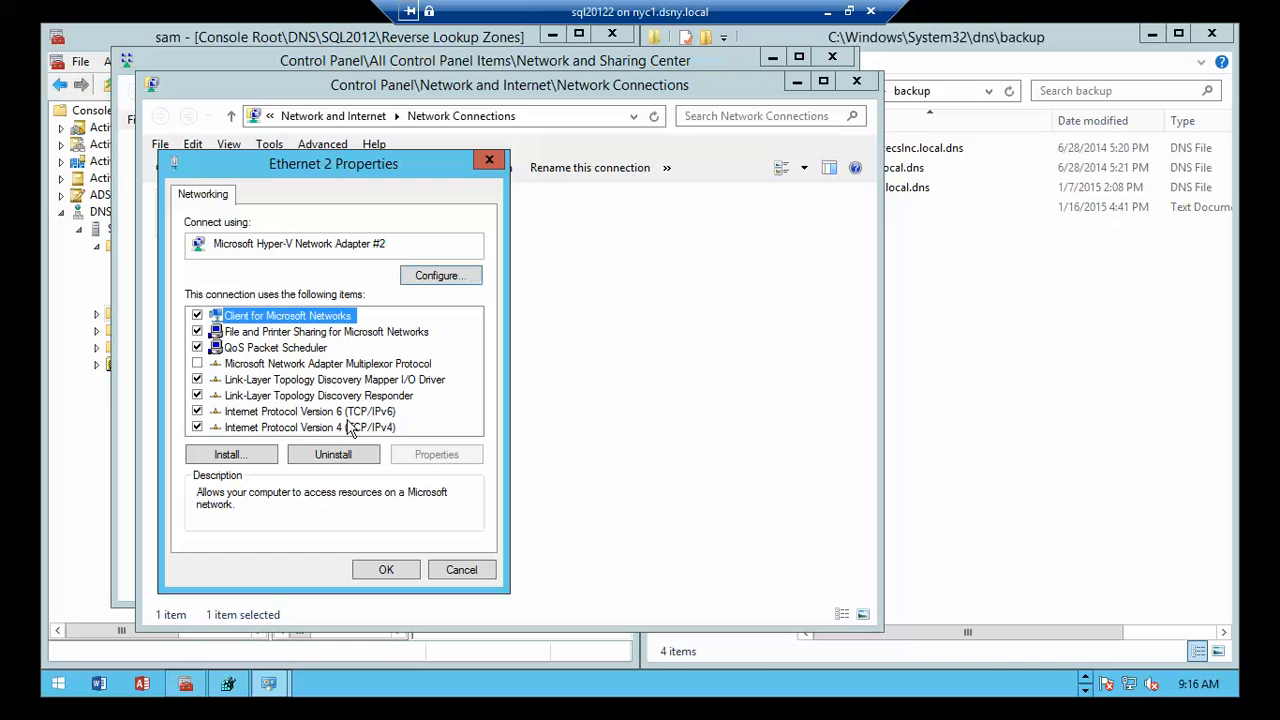
click(336, 428)
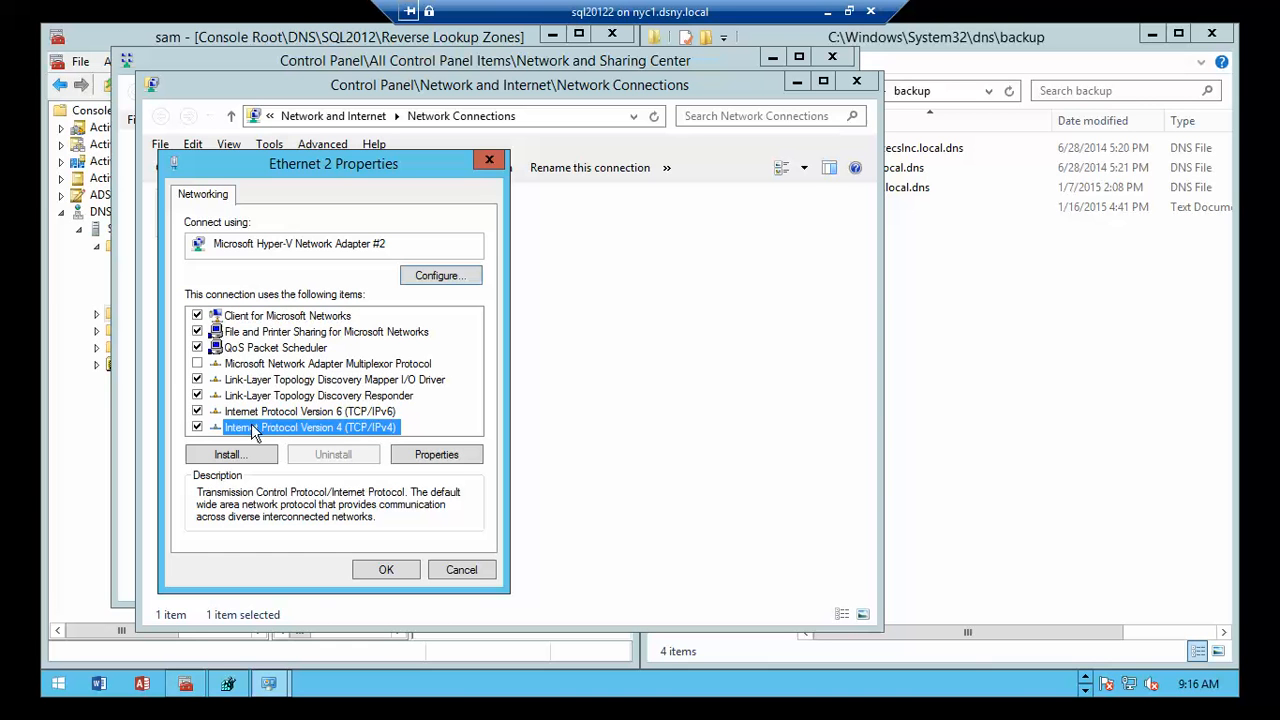
click(441, 455)
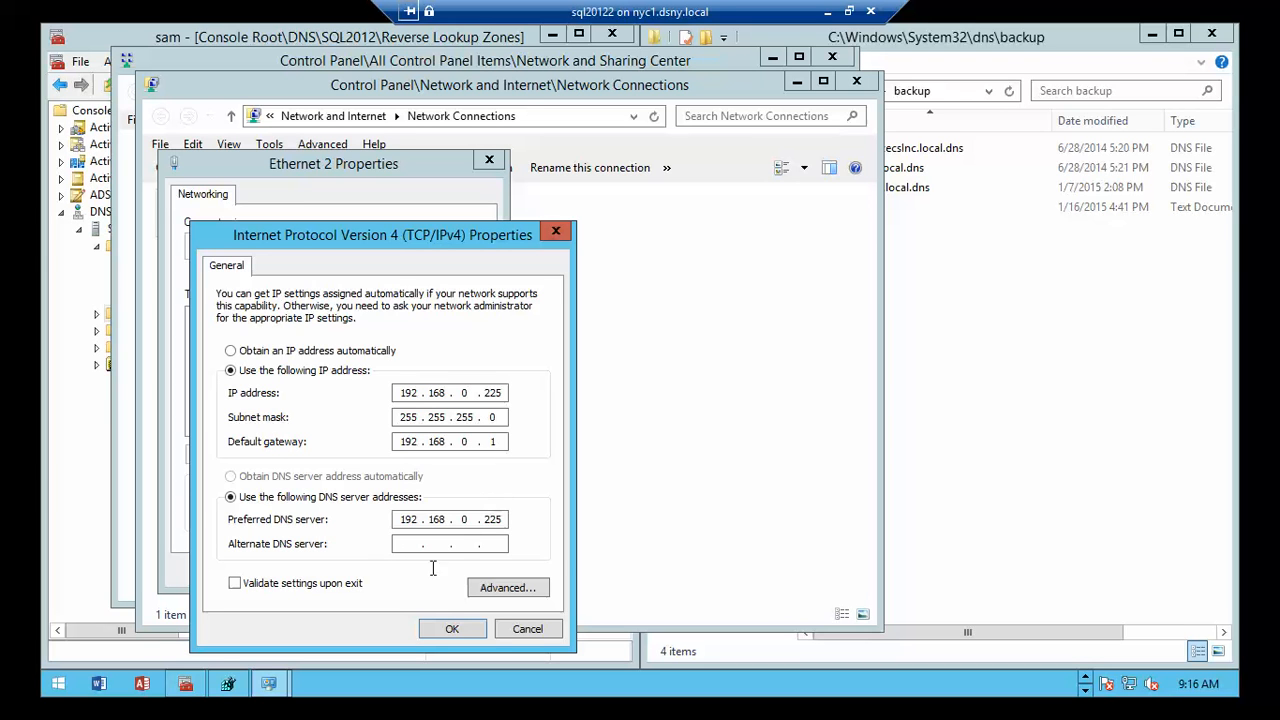
Step: Set the alternate DNS server to 192.168.0.1 and display the DNS settings in Advanced TCP/IP Settings
click(405, 545)
text(192 . 168 . 0 . 1)
click(497, 590)
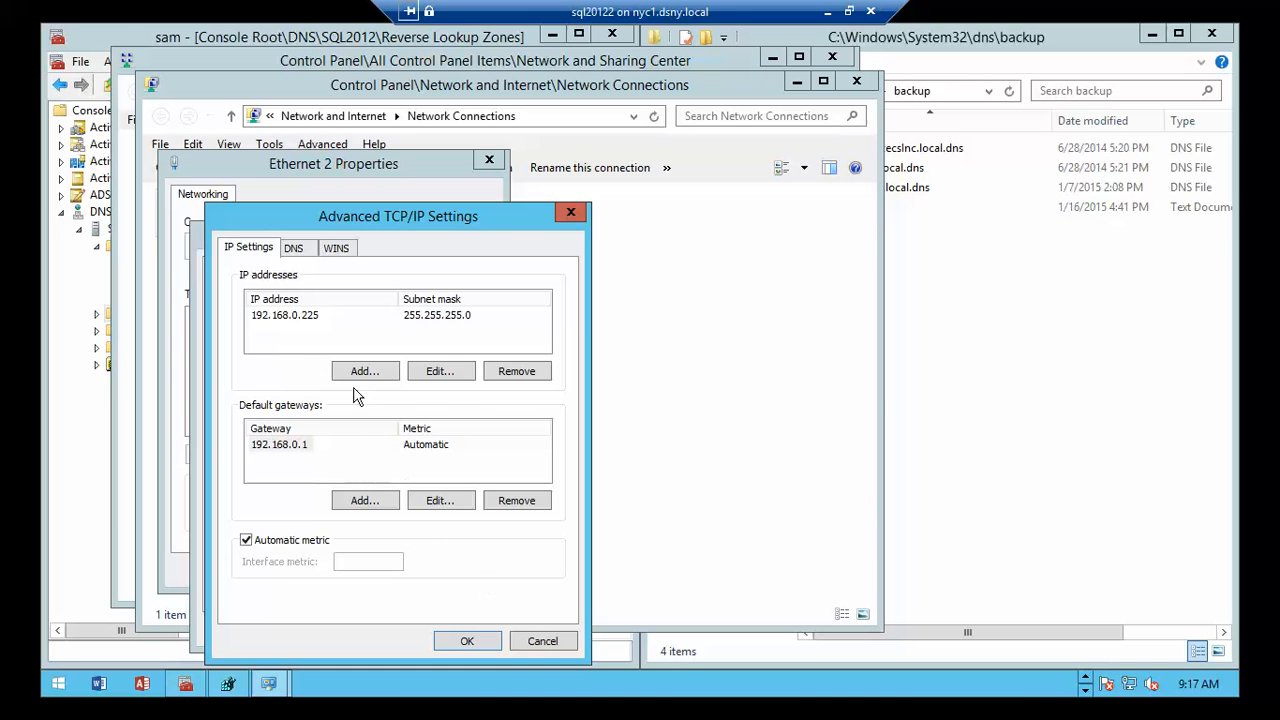
click(293, 250)
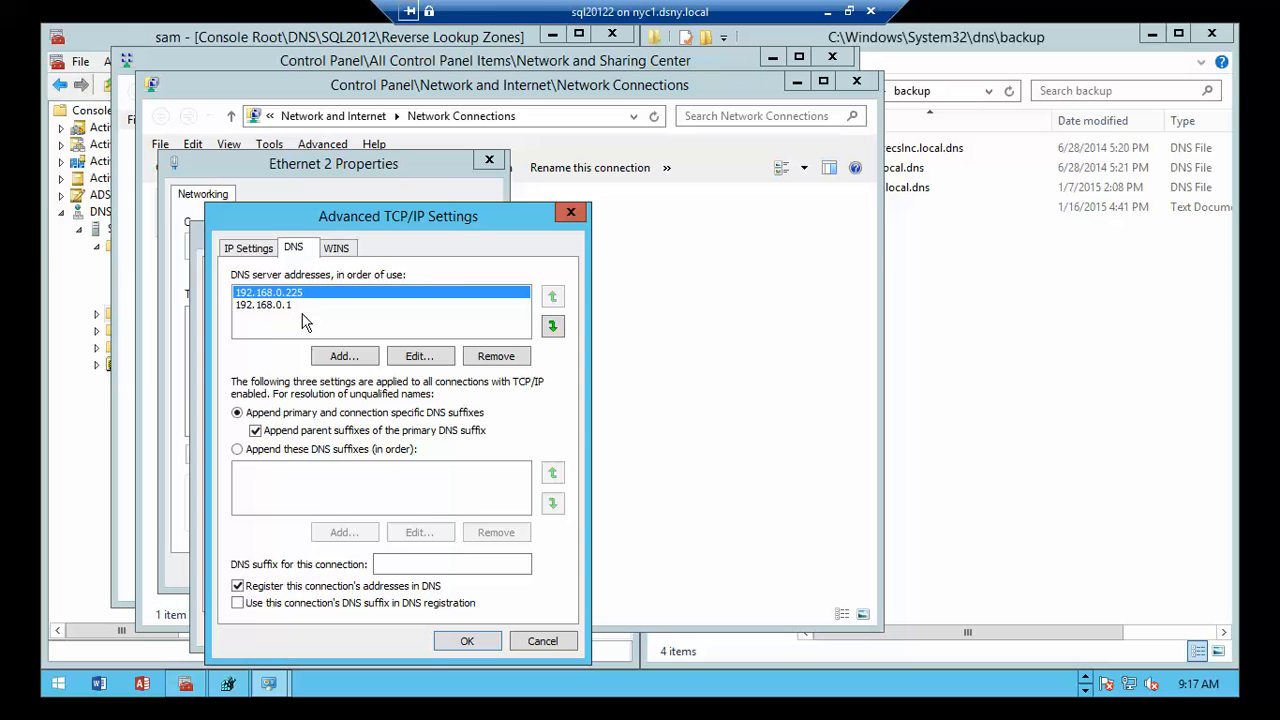
Step: Add 192.168.0.2 to the DNS server addresses, and remove that entry again
click(344, 359)
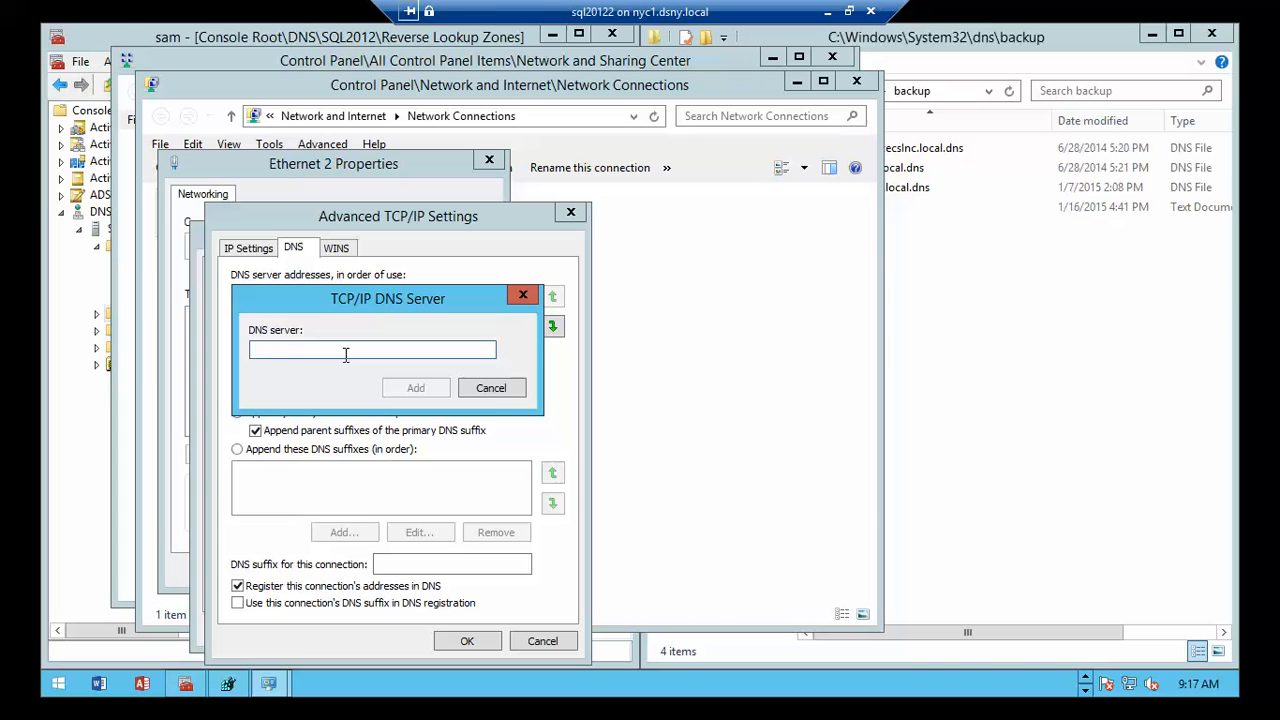
text(192.168)
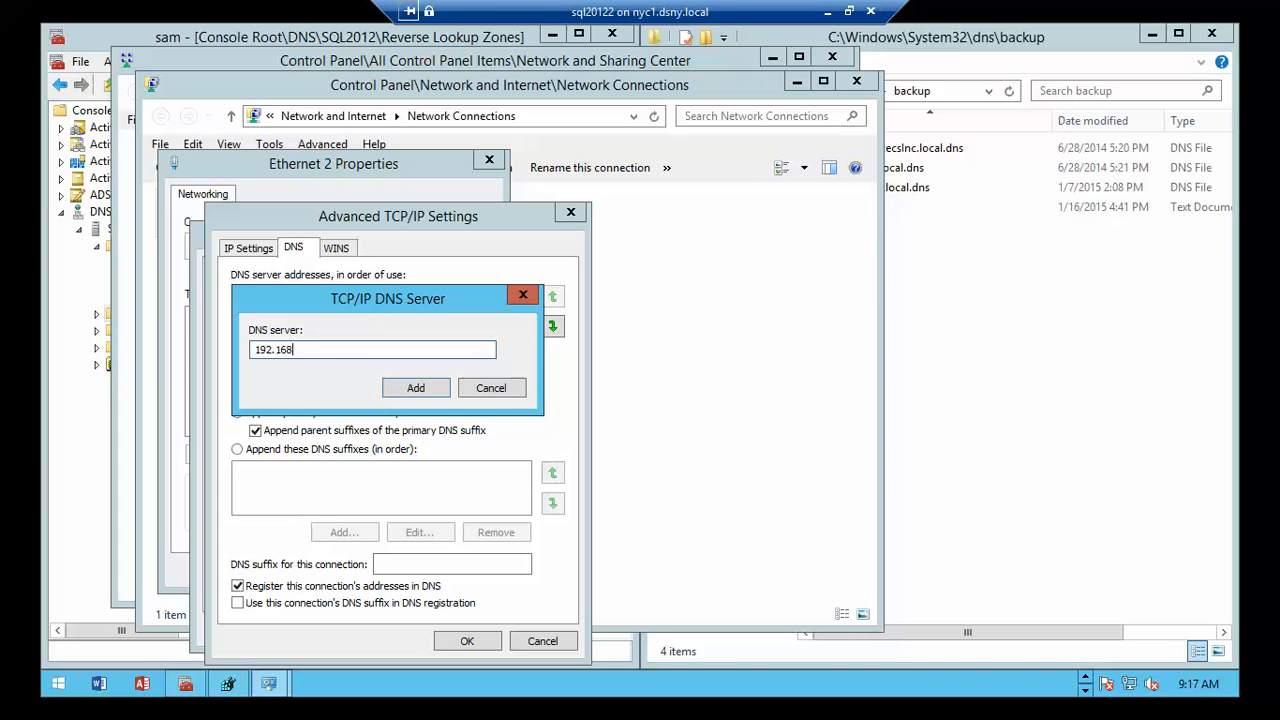
text(.0.2)
click(398, 389)
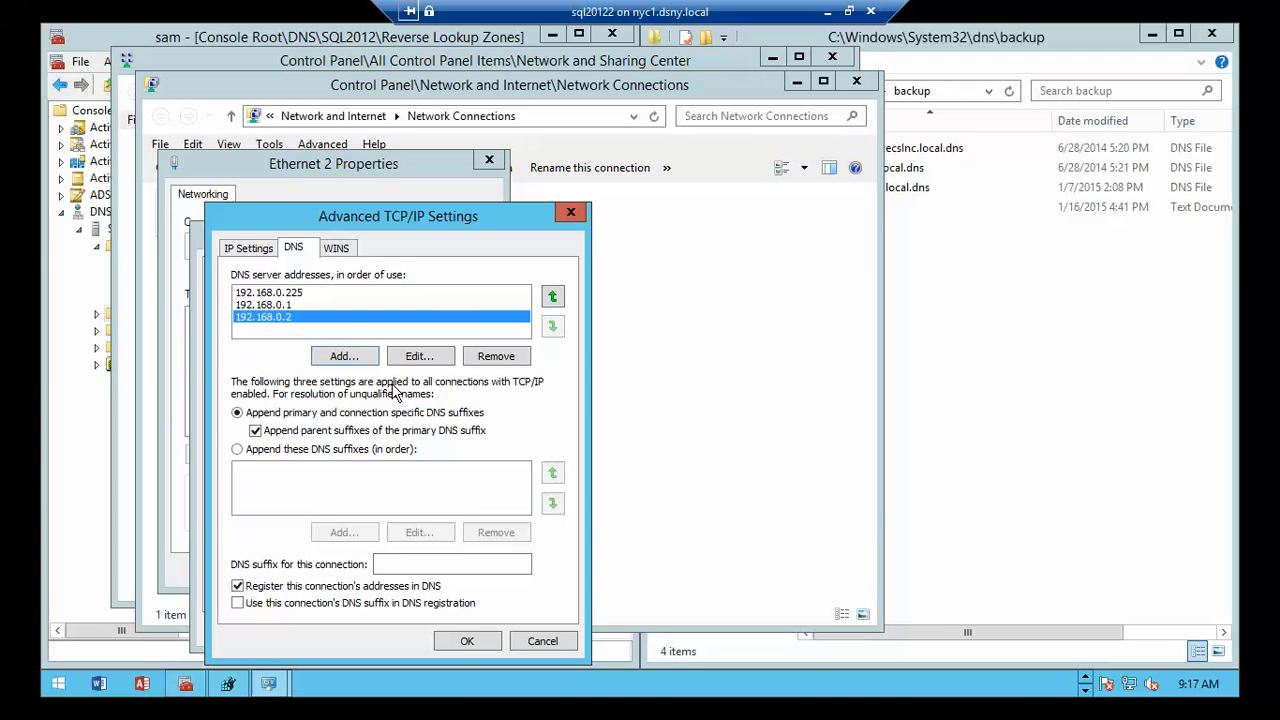
click(508, 358)
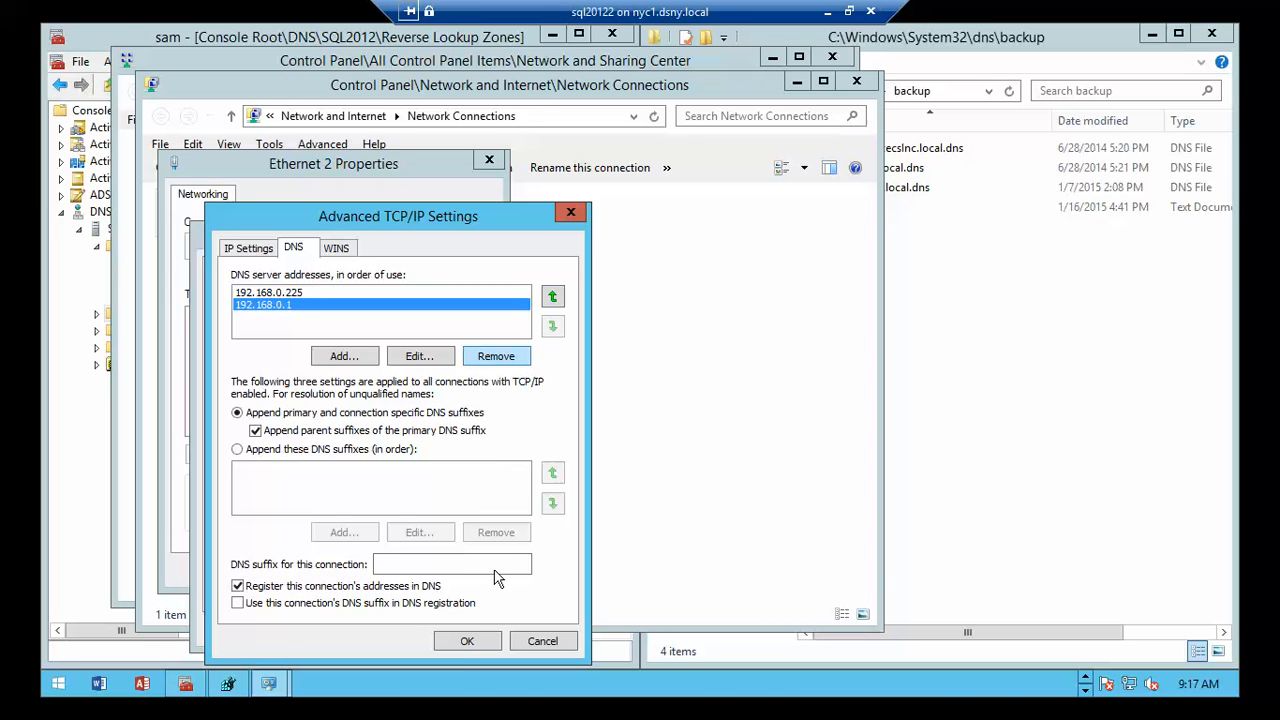
Step: Accept the advanced and IPv4 settings and close the Ethernet 2 properties
click(466, 641)
click(460, 632)
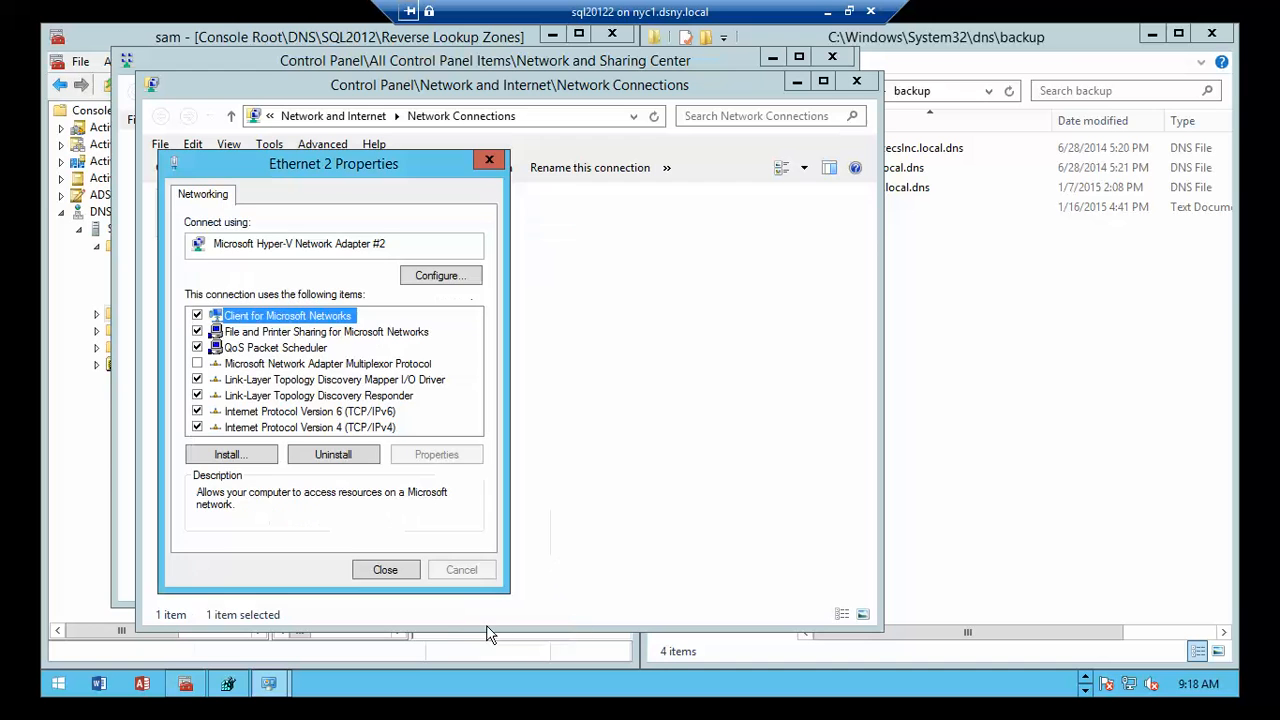
click(386, 569)
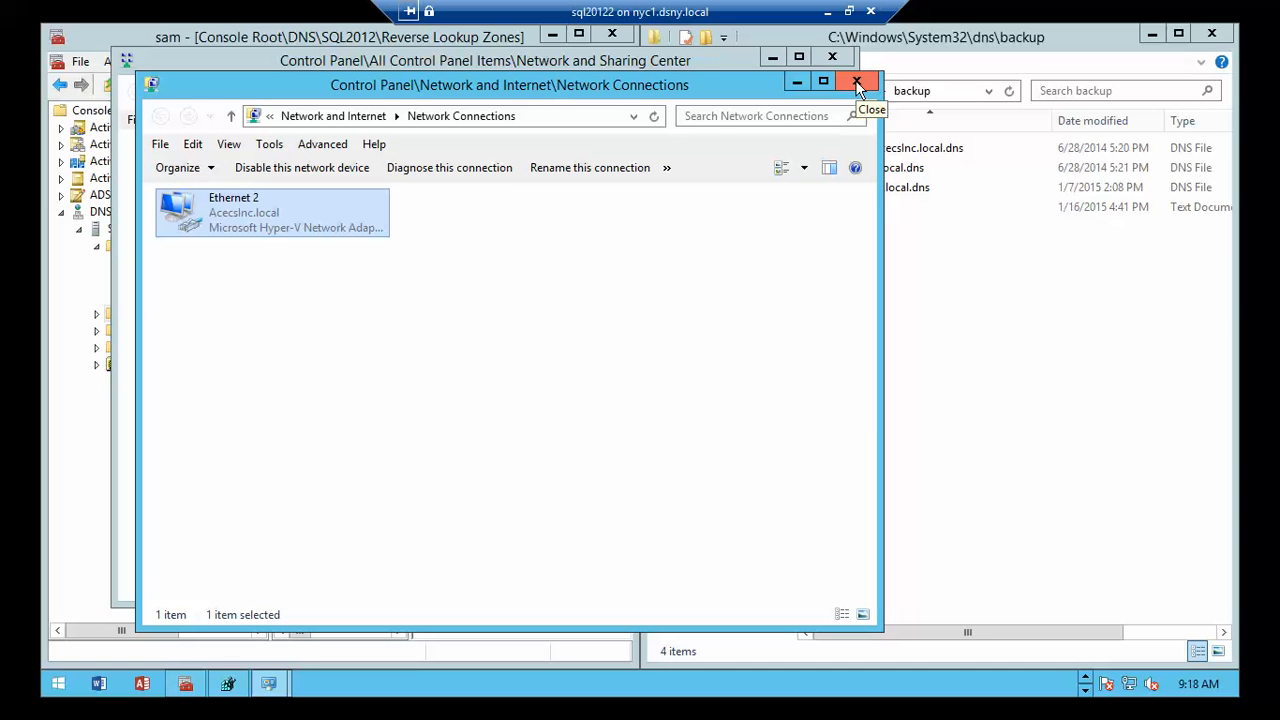
Step: Close Network Connections, Network and Sharing Center and the backup folder window, and minimize the sam console
click(855, 80)
click(838, 57)
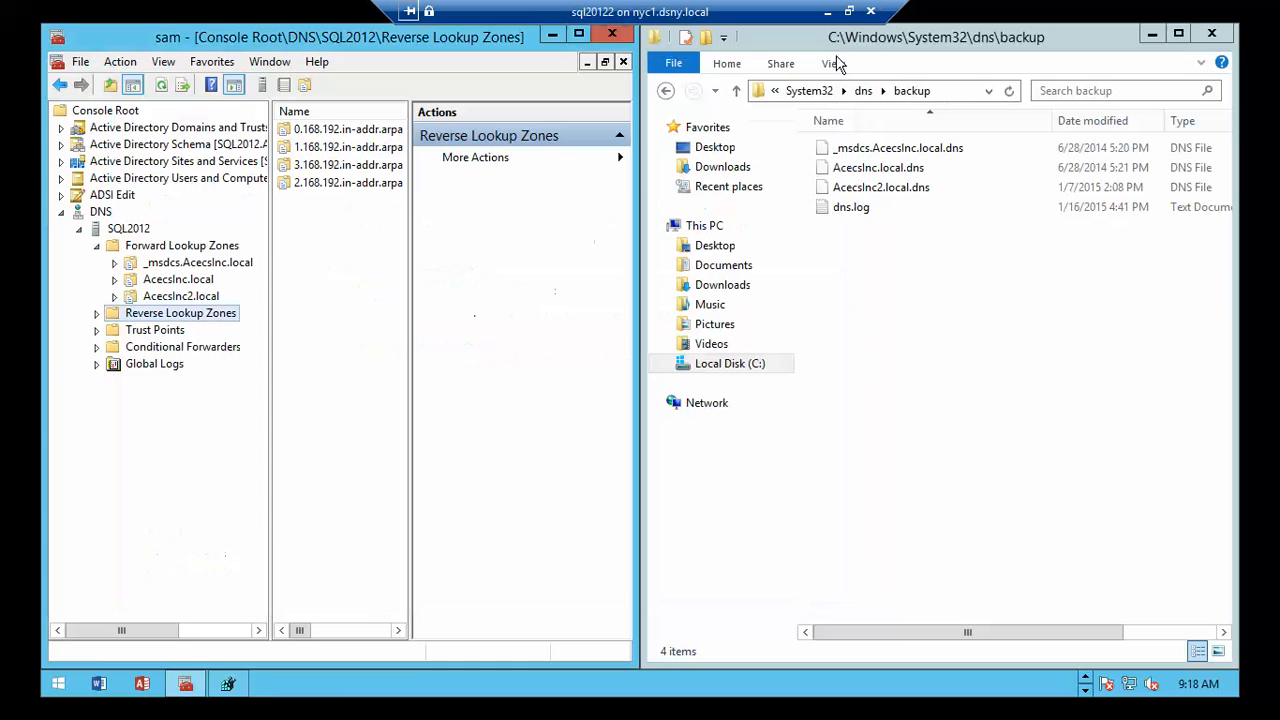
click(1212, 33)
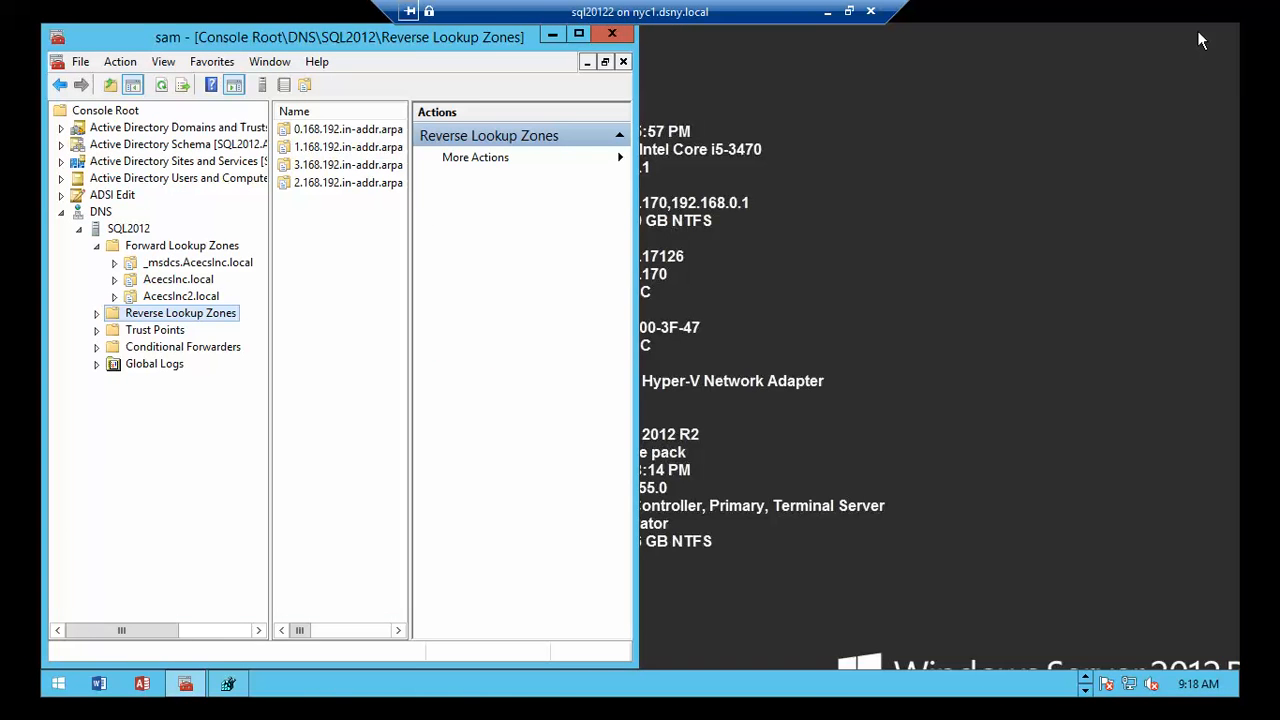
click(554, 33)
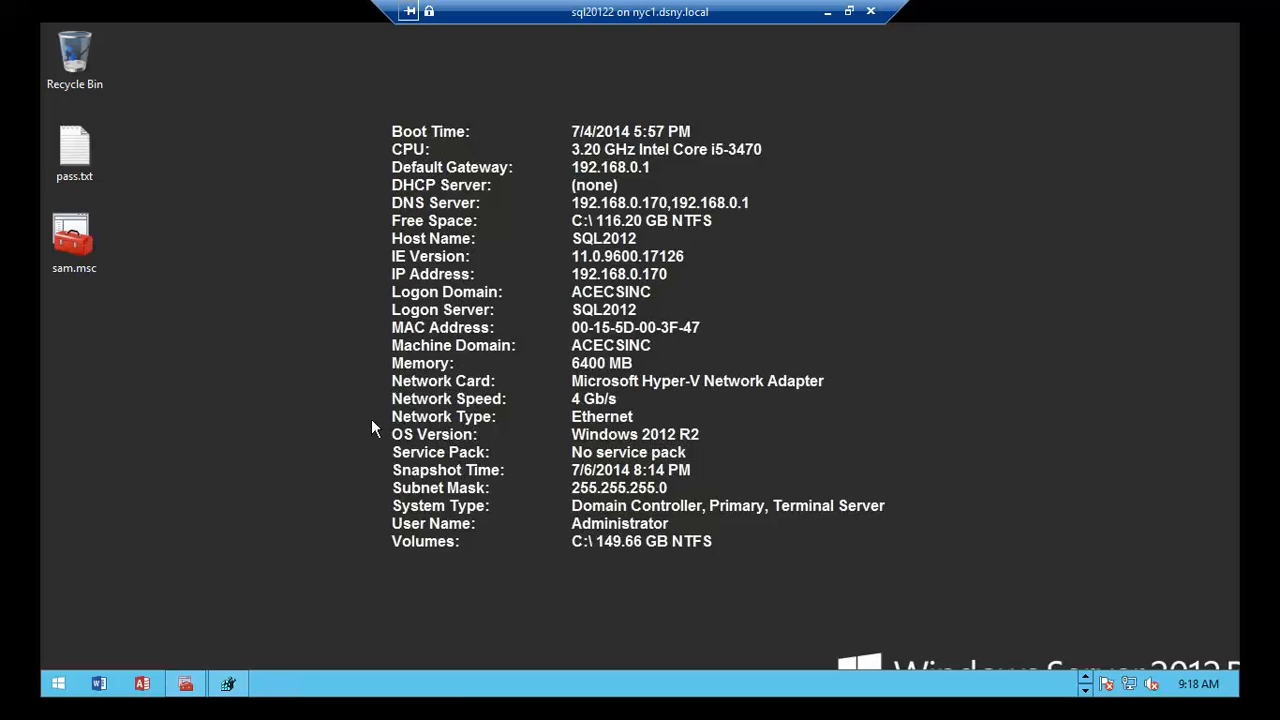